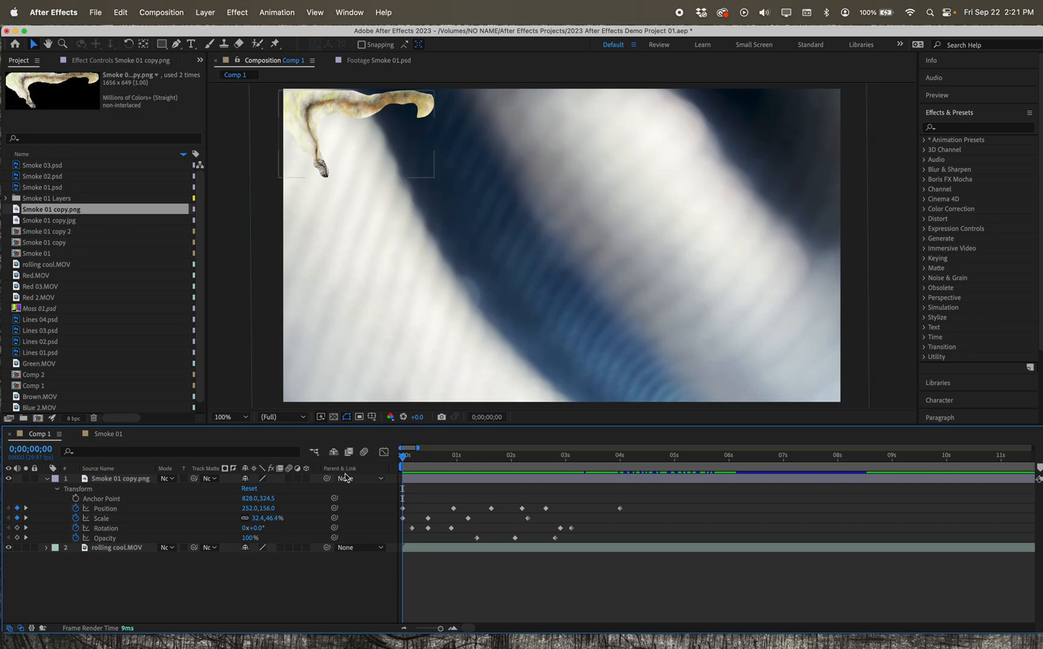
Step: Collapse the Smoke 01 copy.png layer's properties and hide that layer in Comp 1
left_click(48, 481)
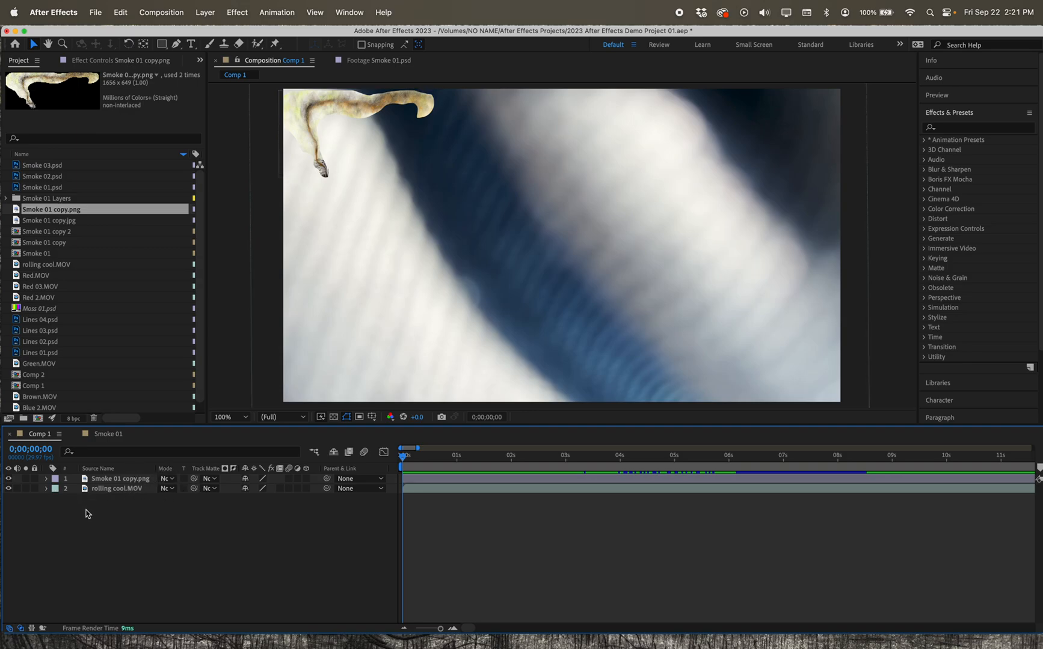
left_click(122, 502)
left_click(9, 478)
left_click(9, 479)
left_click(9, 480)
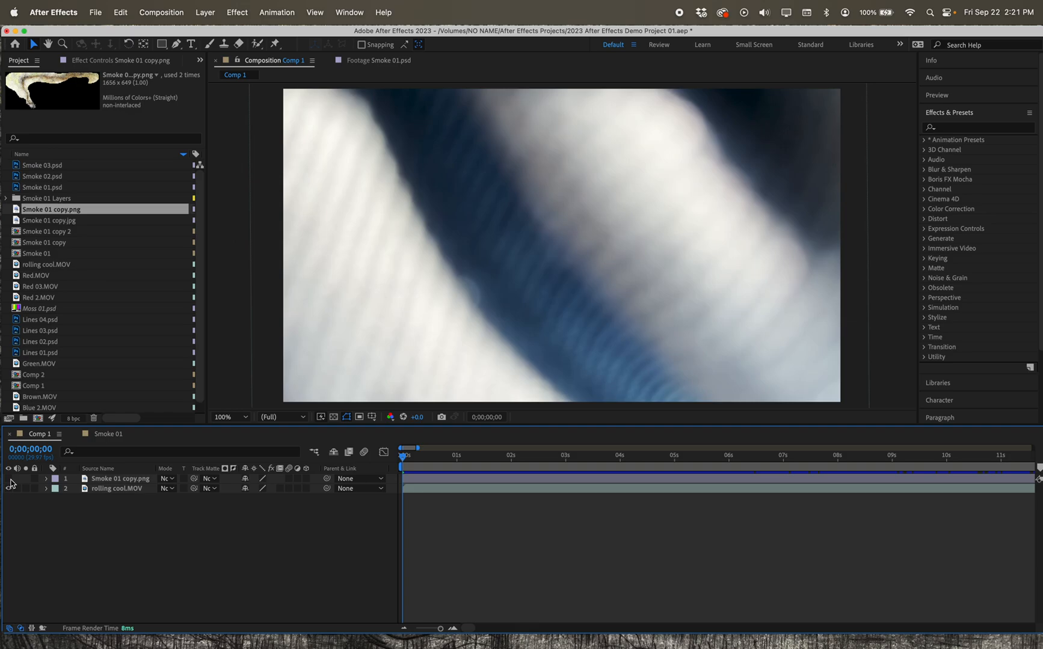
left_click(10, 479)
left_click(10, 479)
left_click(34, 46)
left_click(48, 45)
left_click_drag(388, 156, 389, 179)
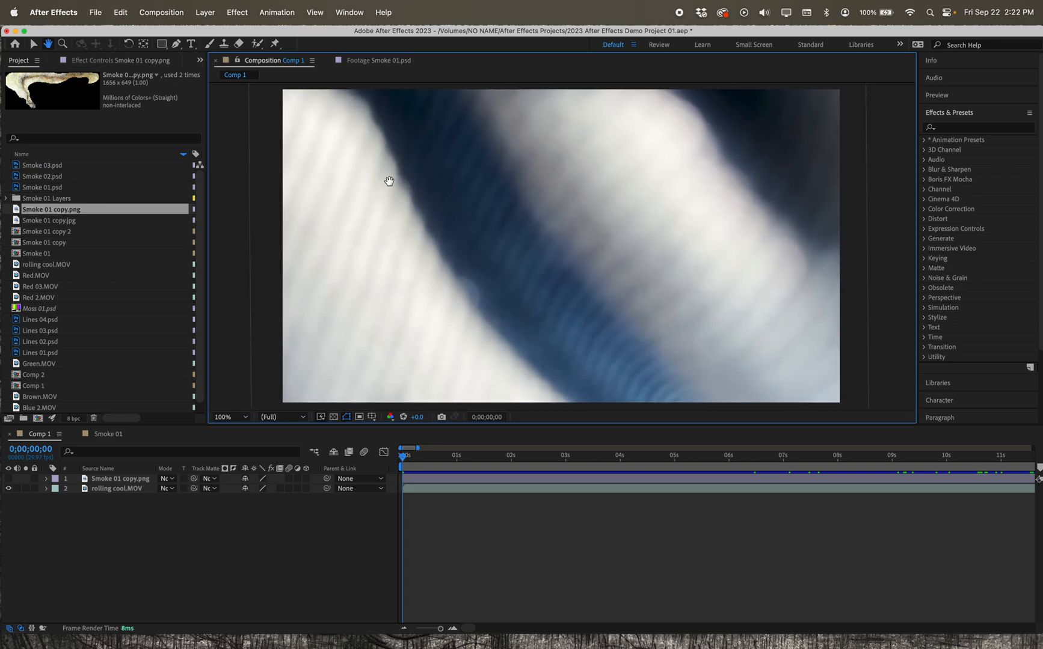
Step: Draw a rectangle of about 412 by 407 px in the upper-left area of the frame as a new shape layer
left_click(161, 43)
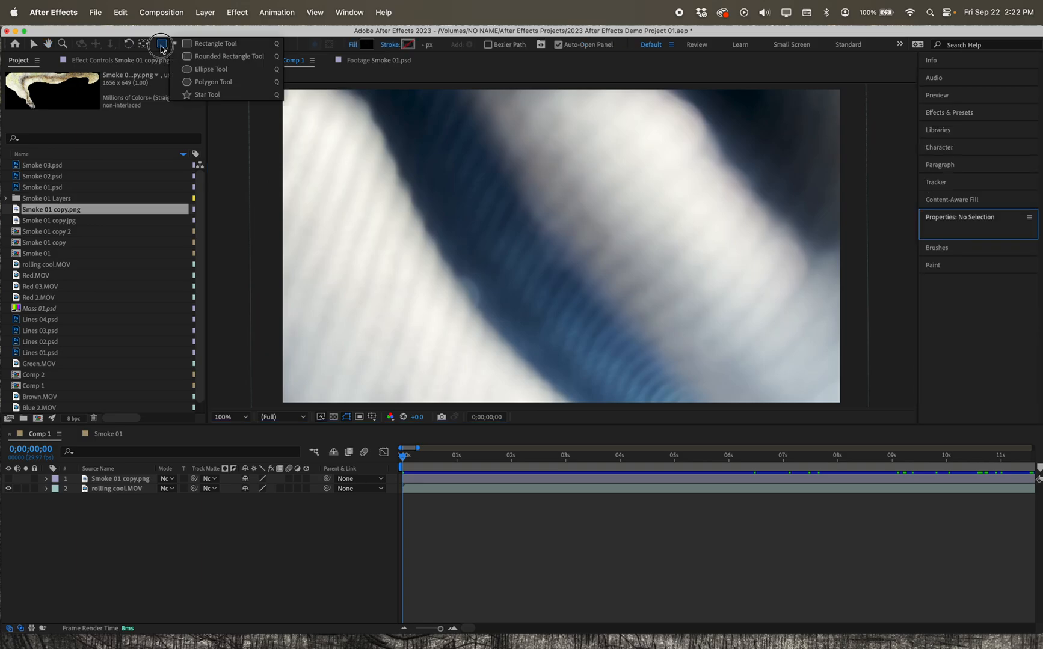
left_click(202, 48)
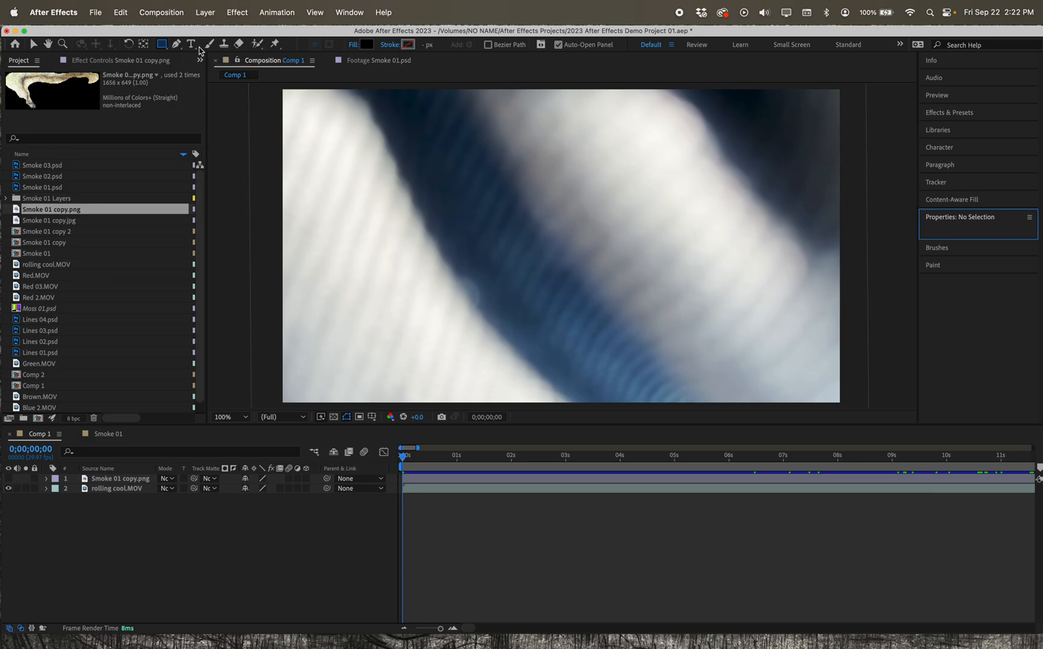
left_click(162, 46)
left_click_drag(163, 49, 203, 94)
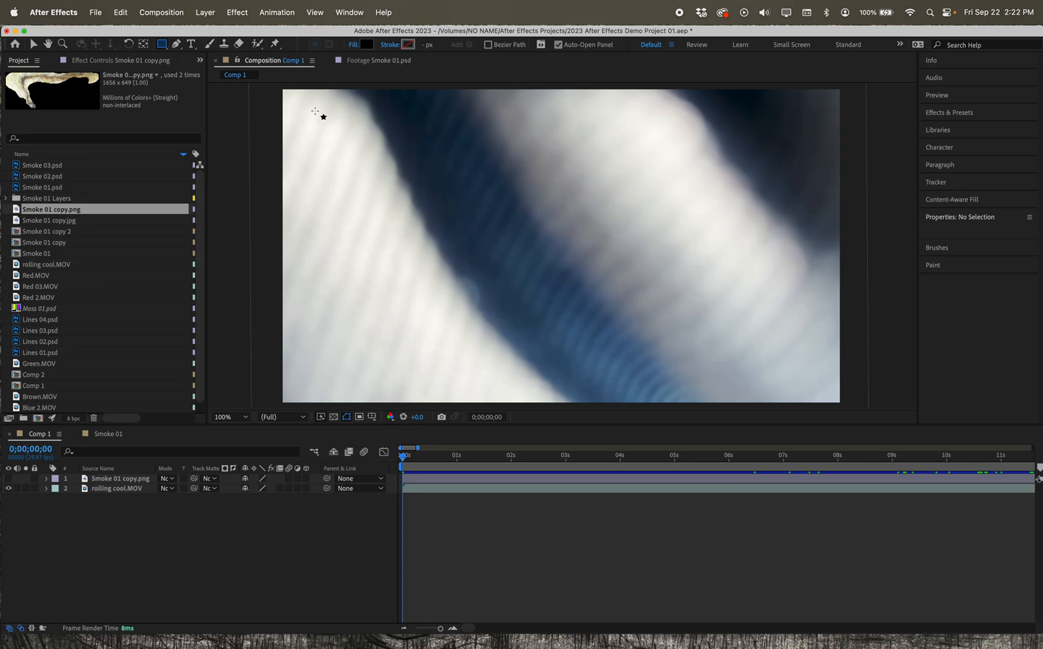
left_click(163, 48)
left_click_drag(163, 49, 200, 50)
left_click_drag(332, 109, 451, 227)
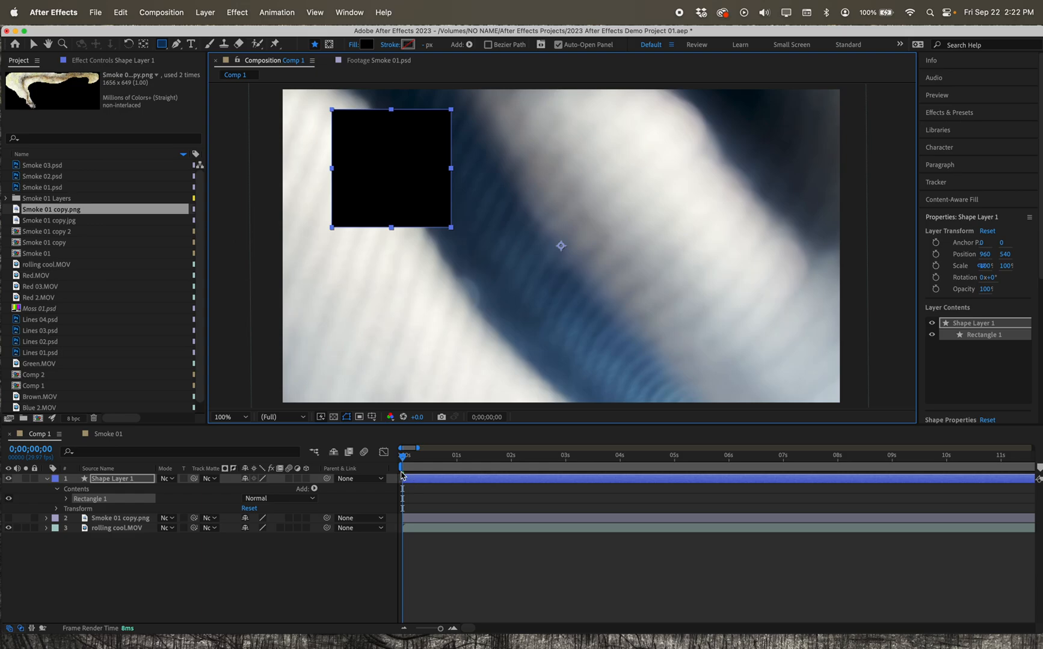
Step: Expand the shape layer's Rectangle 1 contents and examine the size, position and roundness properties of its rectangle path
left_click(404, 628)
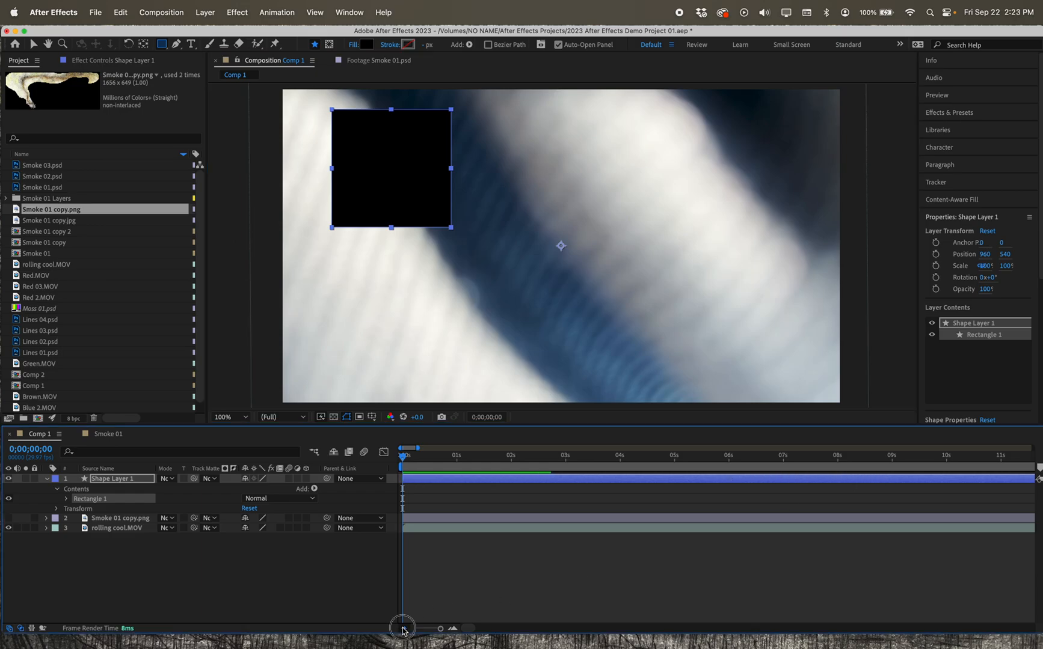
left_click(403, 629)
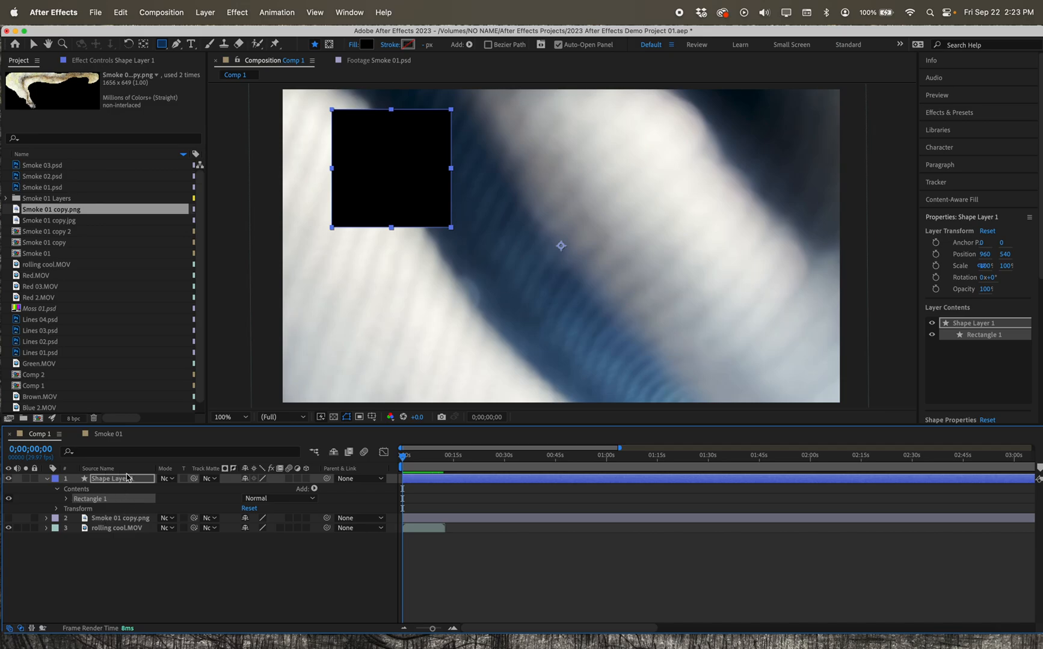
left_click(58, 489)
left_click(58, 490)
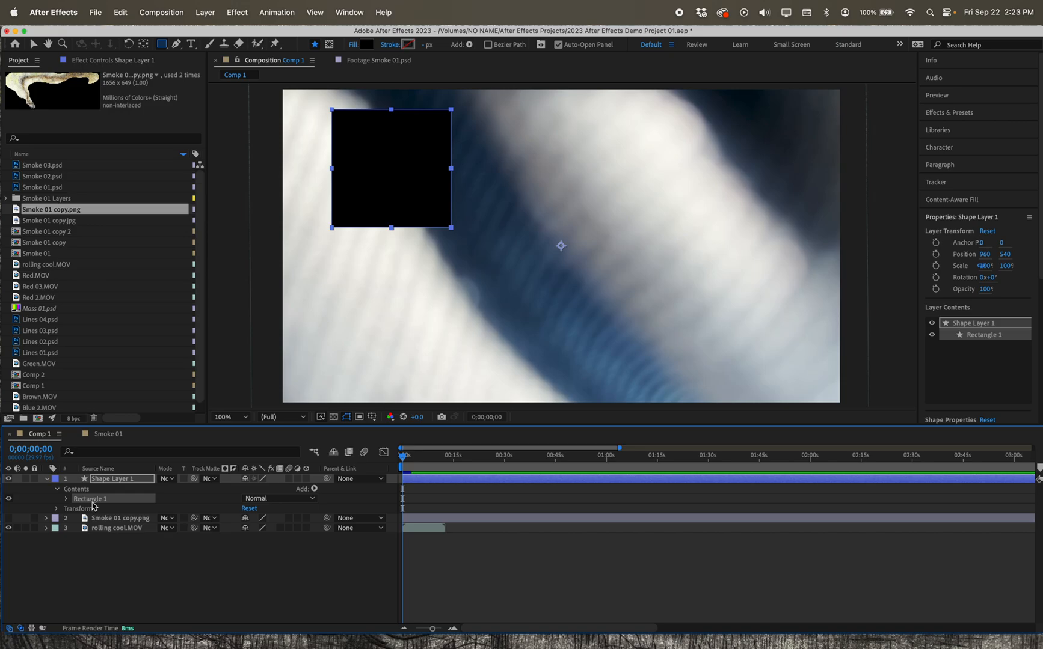
left_click(67, 500)
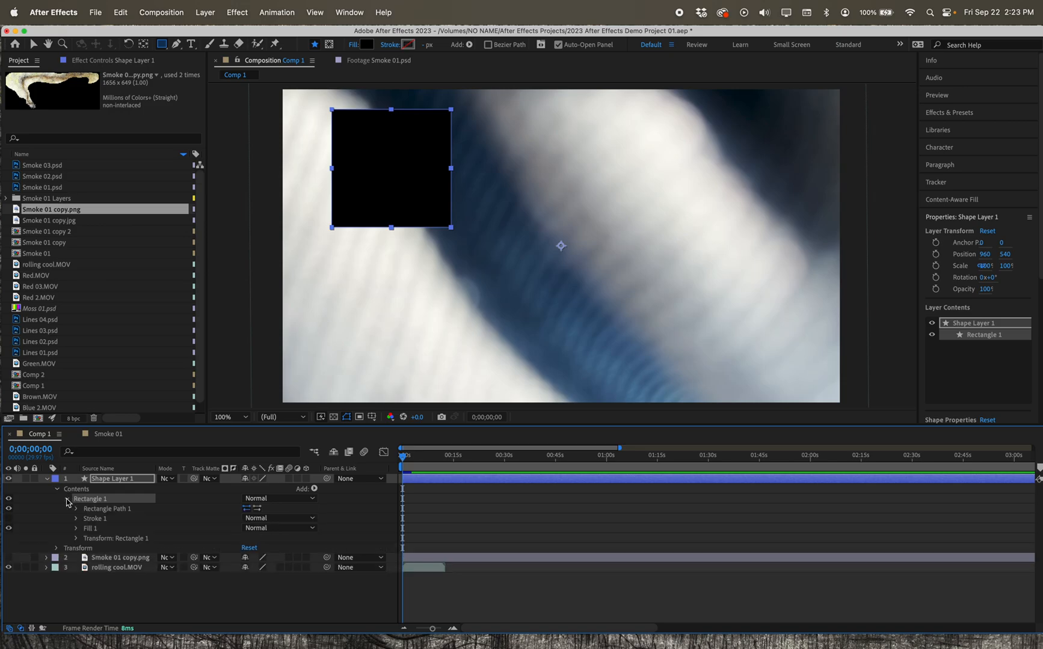
left_click(109, 509)
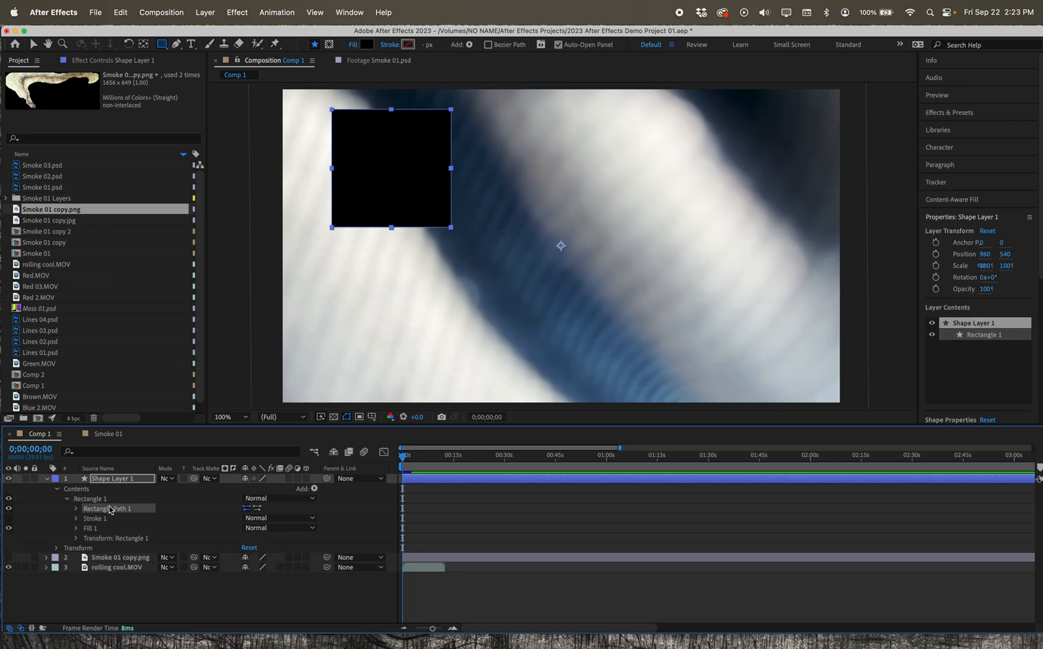
left_click(76, 510)
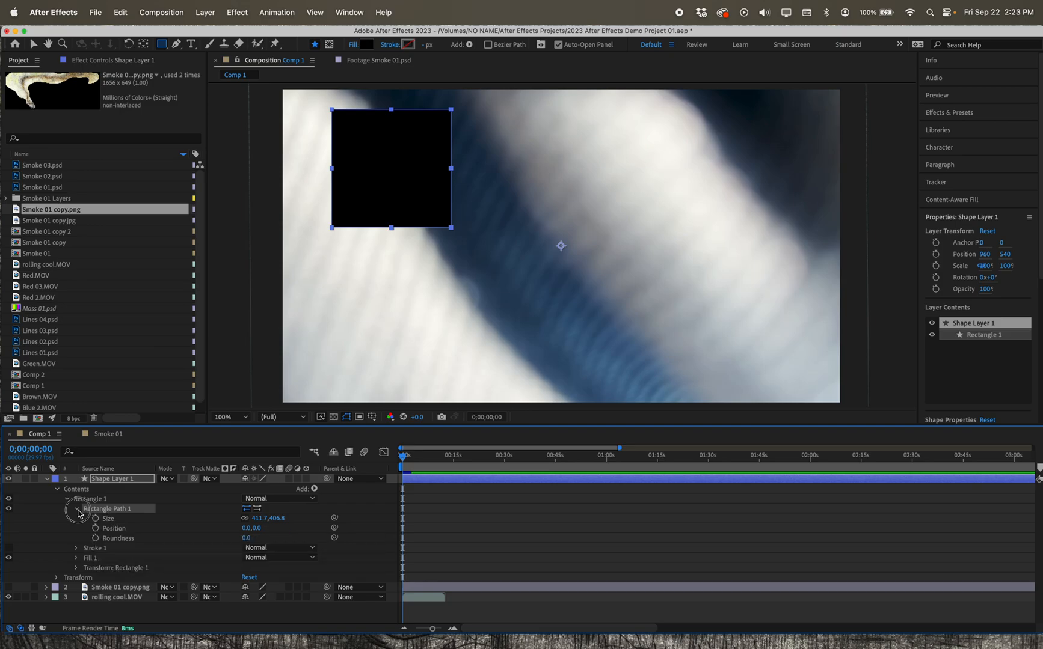
left_click(76, 509)
Step: Set the rectangle's stroke color to blue 3F4A7C and its stroke width to 24
left_click(95, 519)
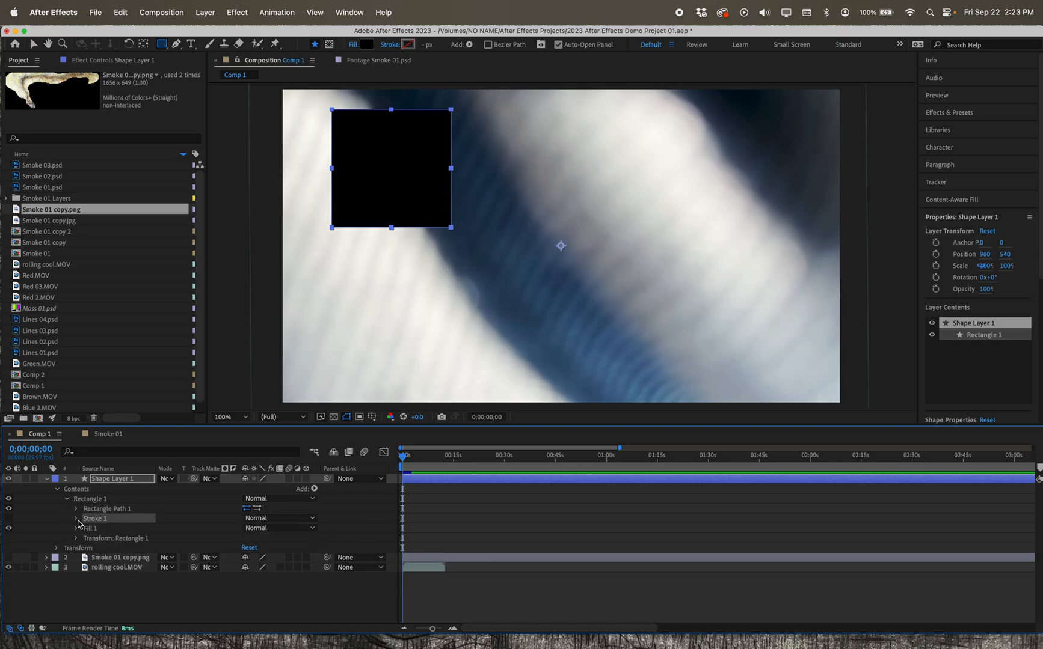
left_click(77, 519)
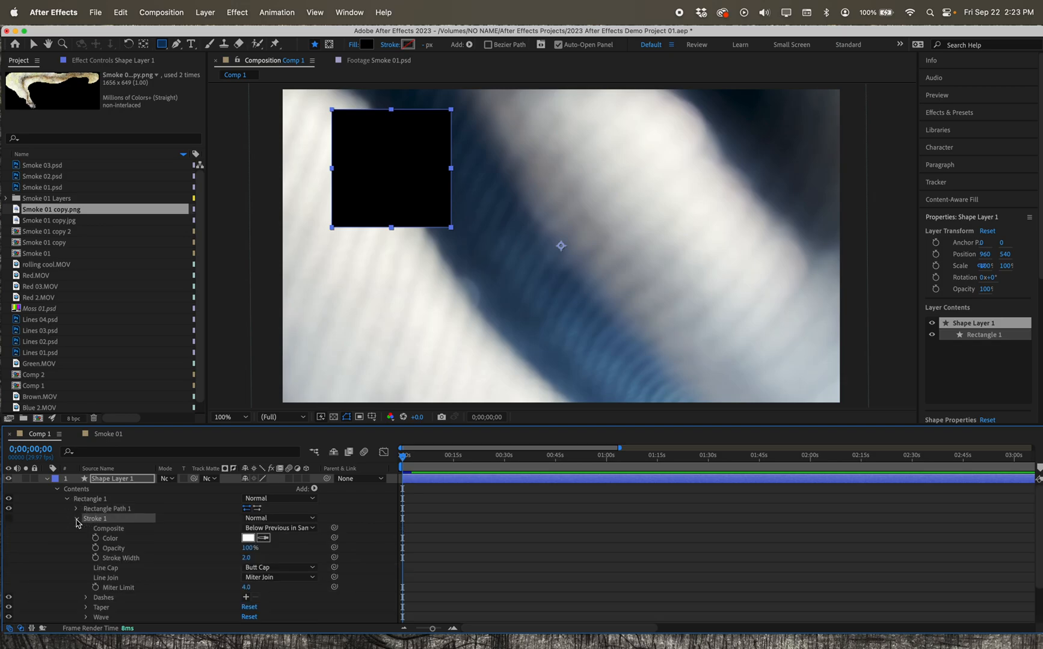
left_click(247, 538)
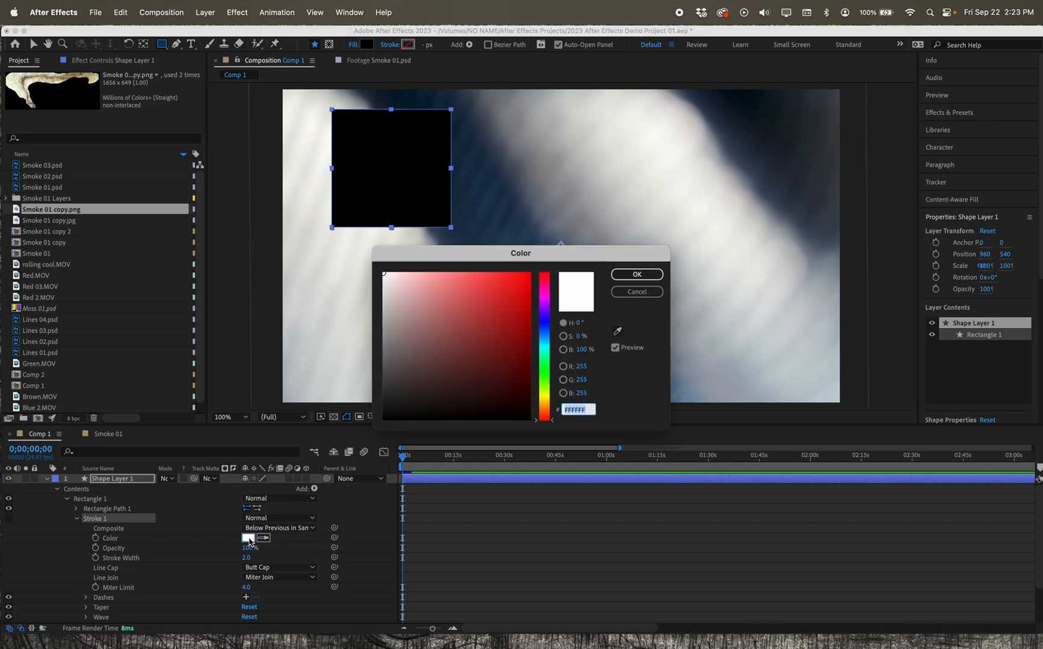
left_click(515, 343)
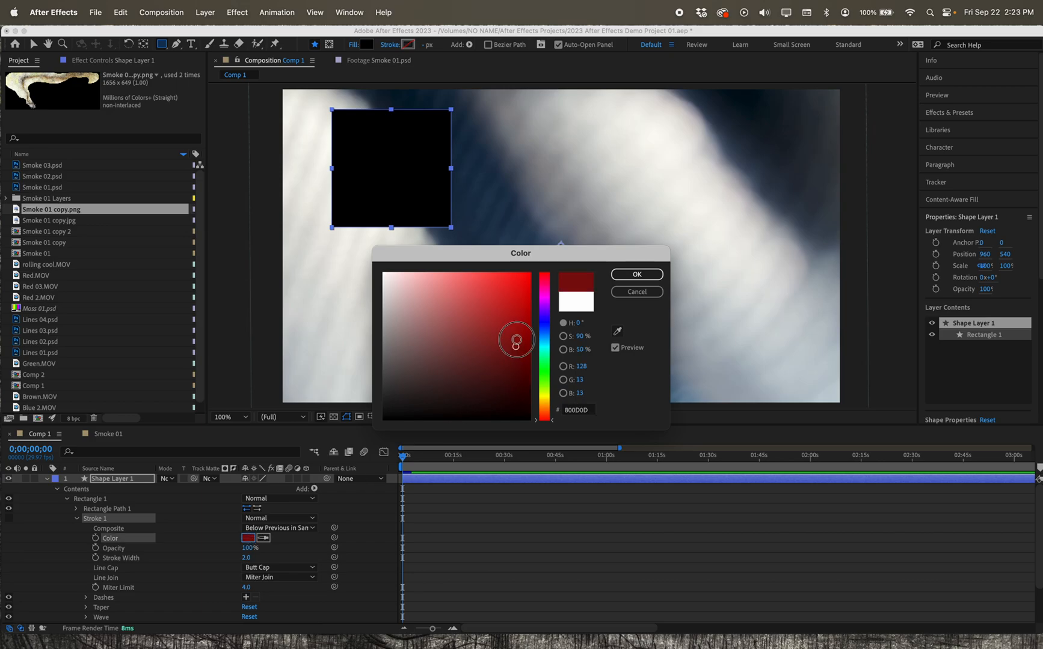
left_click(456, 348)
left_click(549, 332)
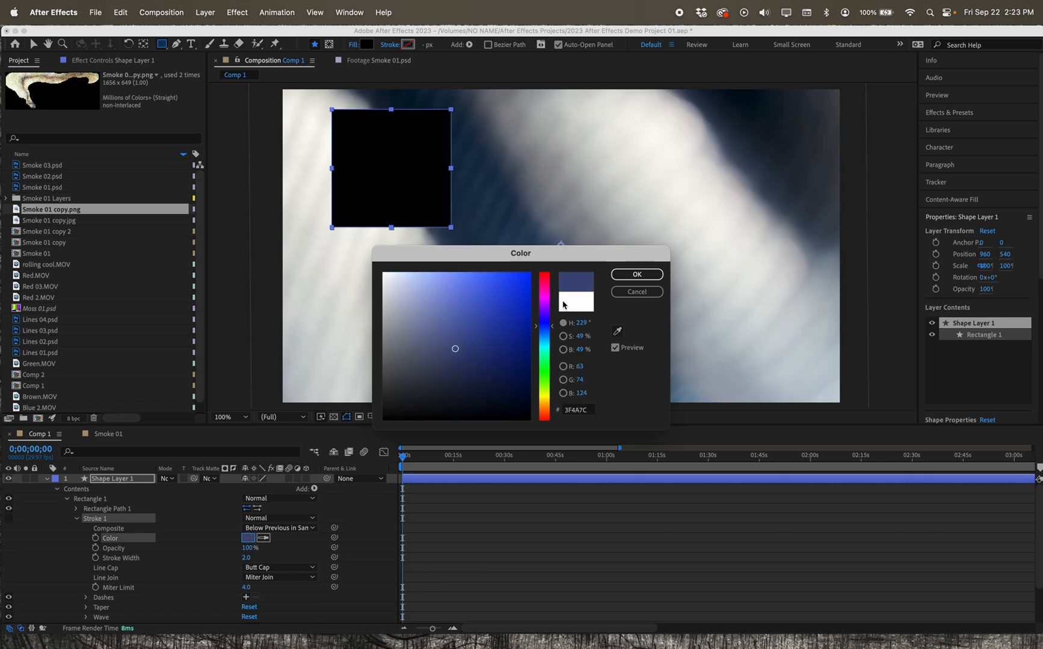
left_click(635, 276)
left_click(247, 557)
left_click_drag(247, 557, 286, 551)
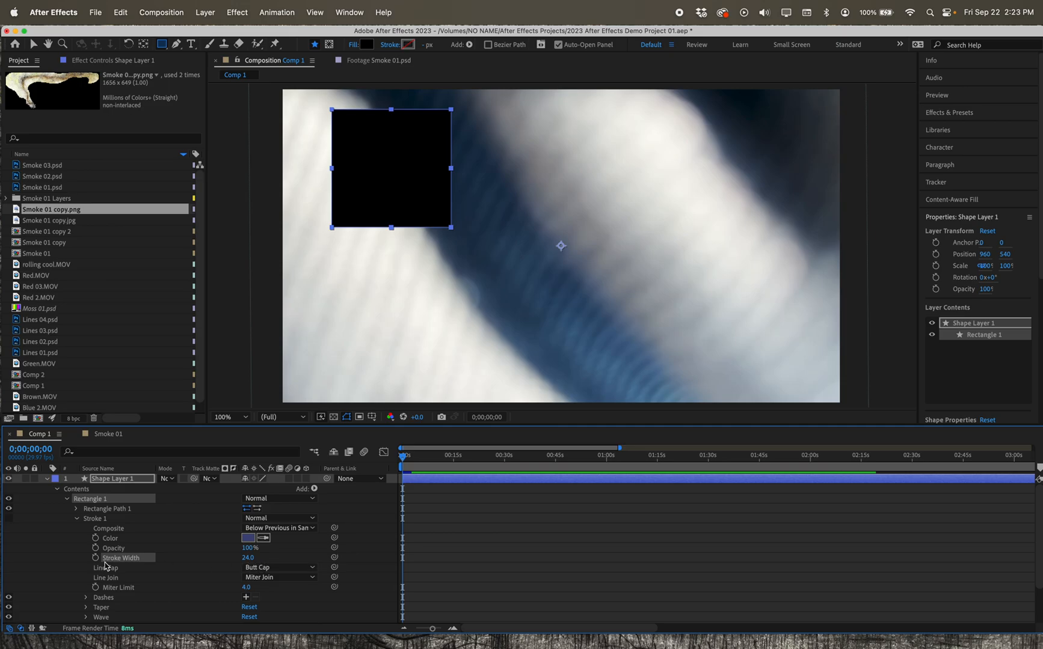
left_click(77, 519)
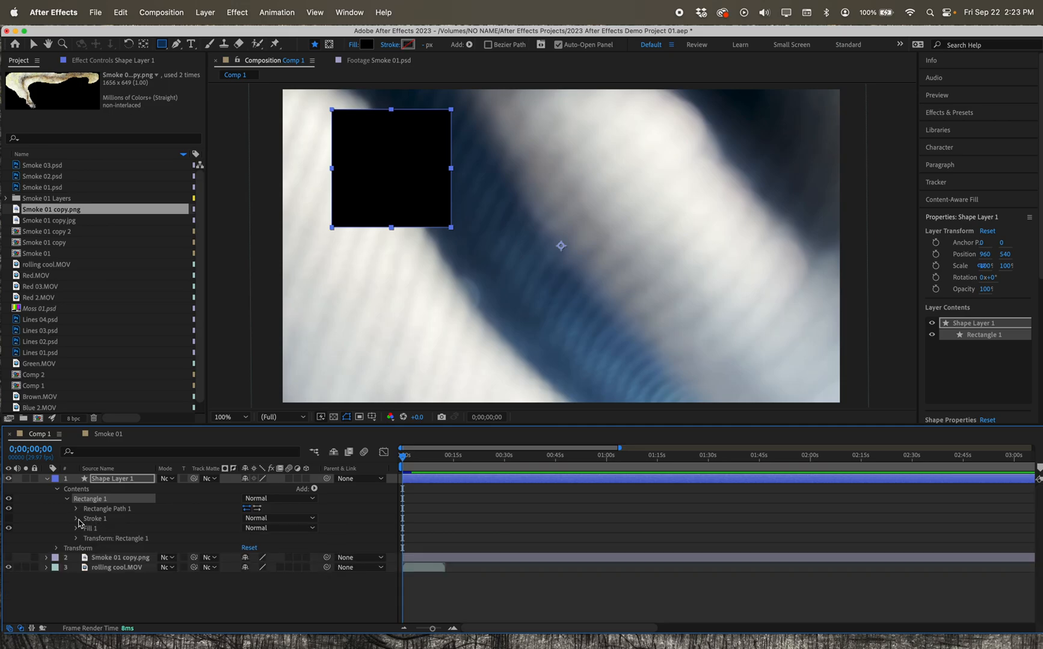
Step: Set the rectangle's fill color to red CD3030
left_click(77, 529)
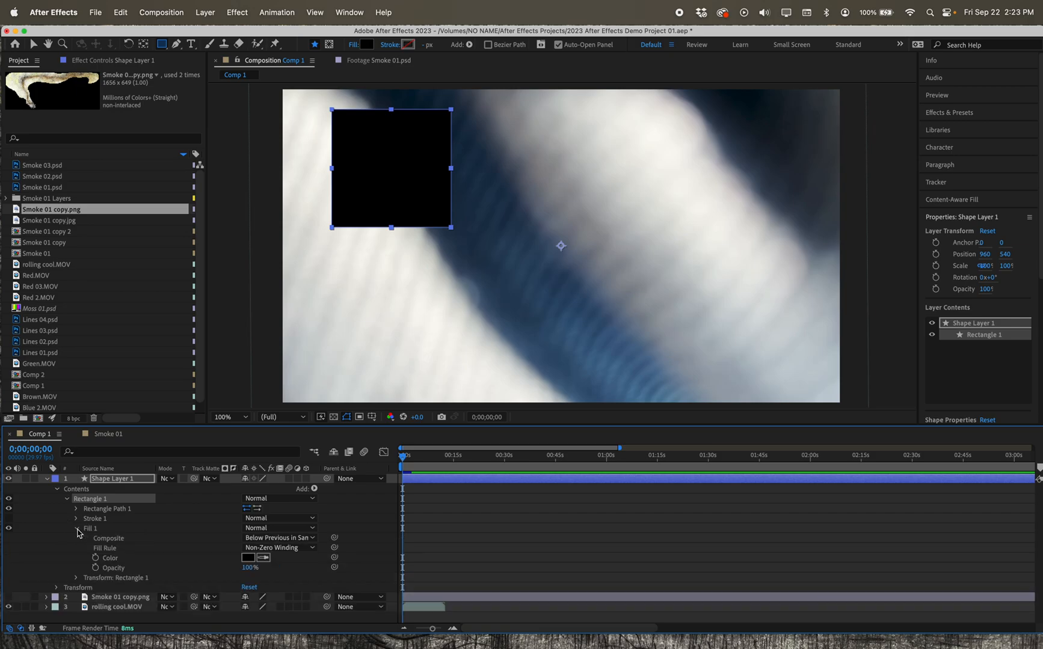
left_click(249, 559)
mouse_move(398, 349)
left_mouse_down()
mouse_move(515, 316)
mouse_move(496, 302)
left_mouse_up()
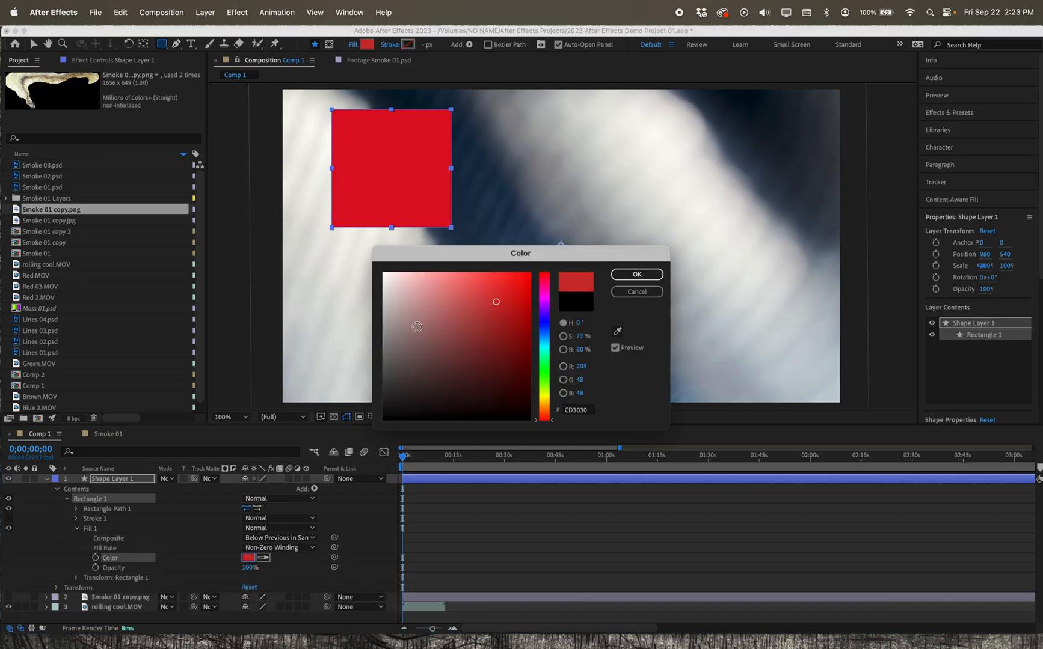
left_click(619, 274)
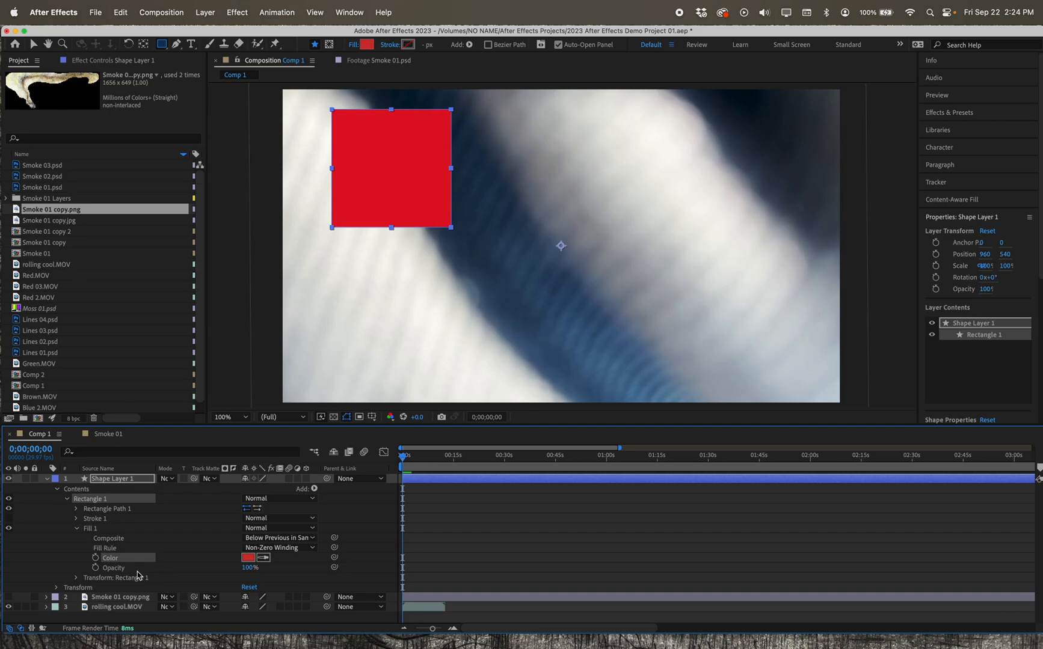
key("period")
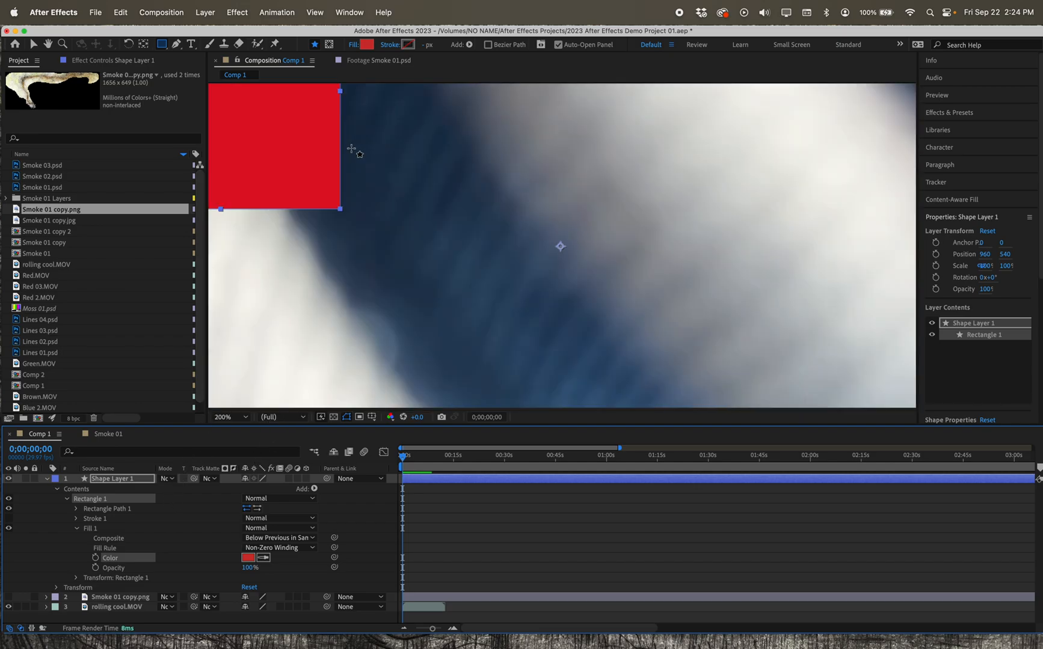
key("comma")
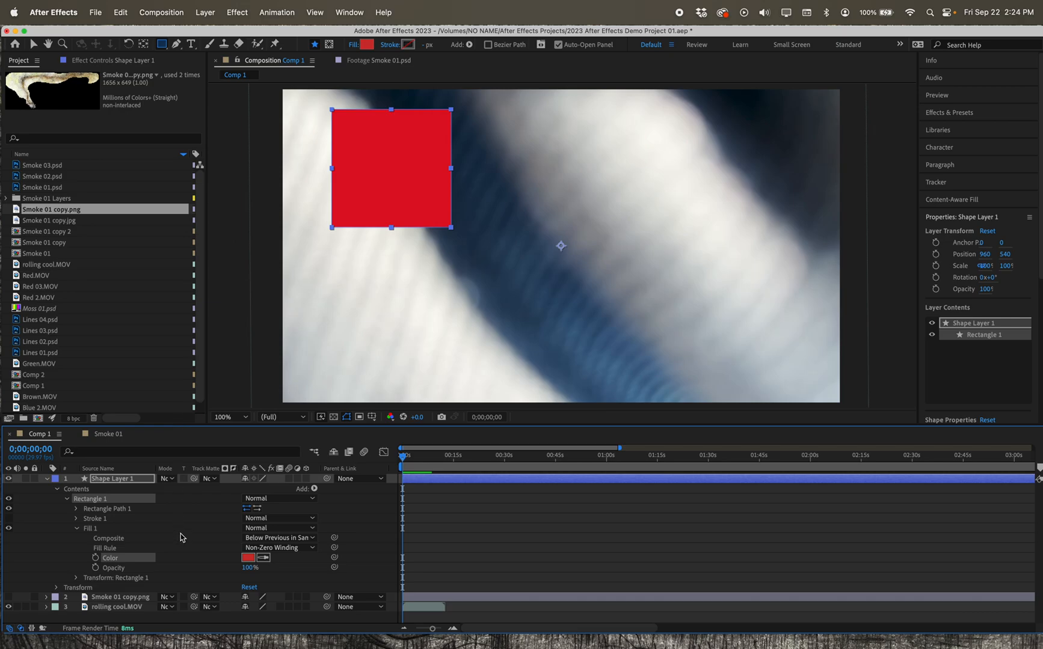
Step: Examine the transform properties of Rectangle 1 inside the shape layer's contents, then collapse the group
left_click(101, 578)
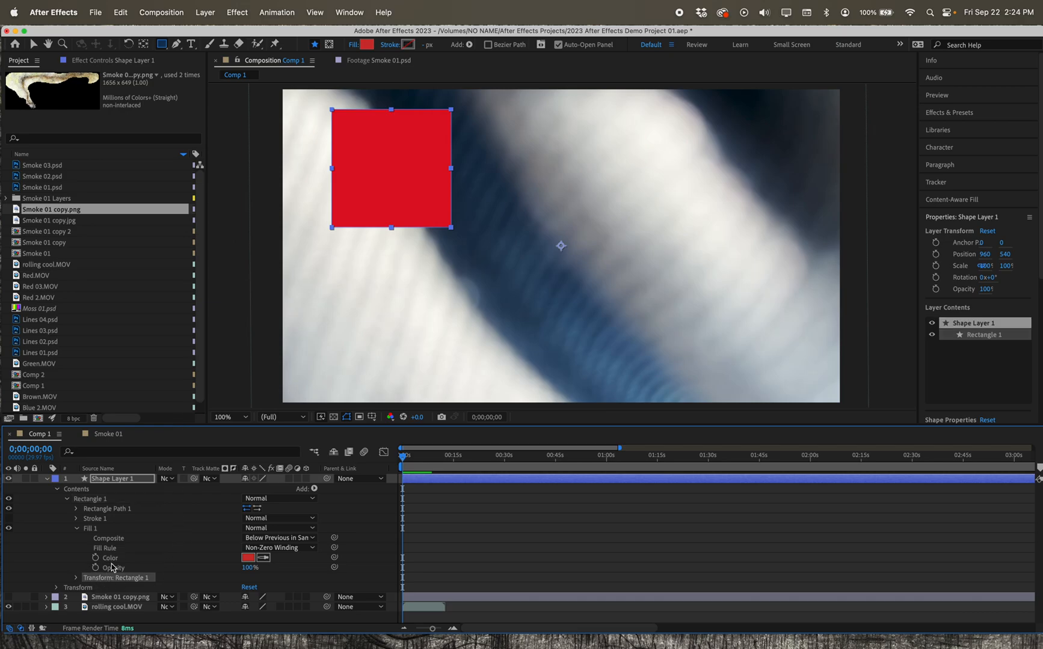
left_click(76, 579)
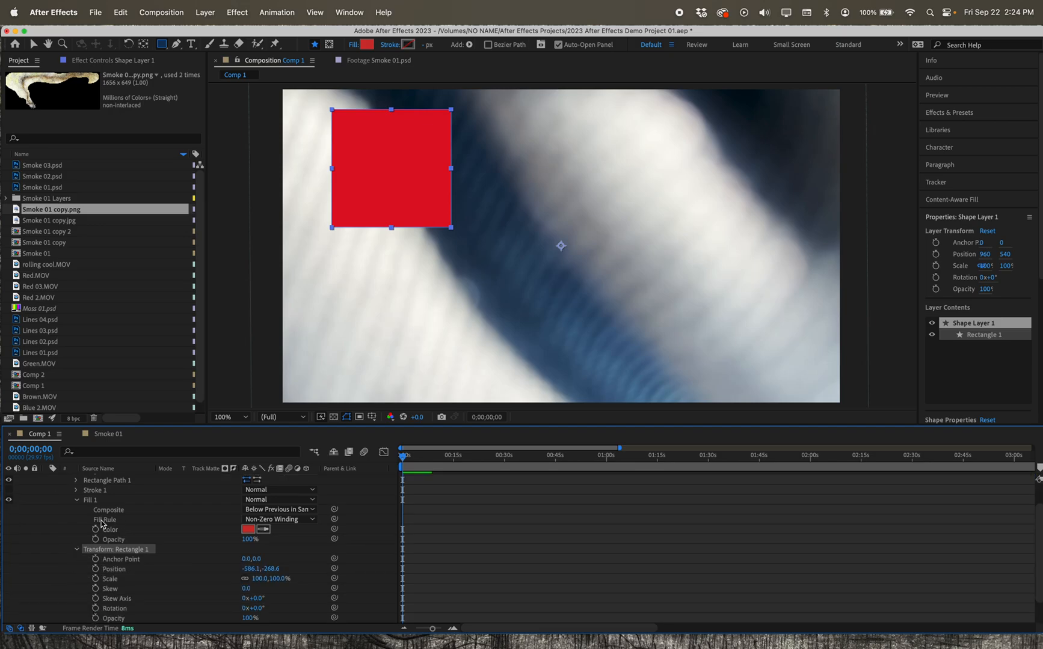
scroll(76, 505, "up", 2)
scroll(133, 583, "down", 4)
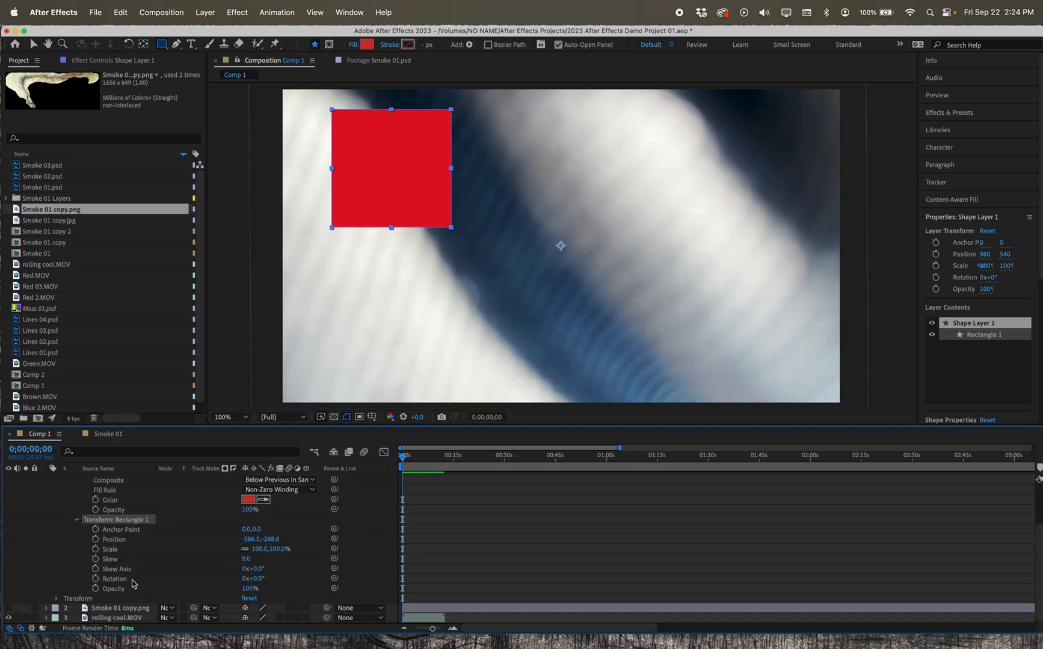
scroll(132, 613, "up", 3)
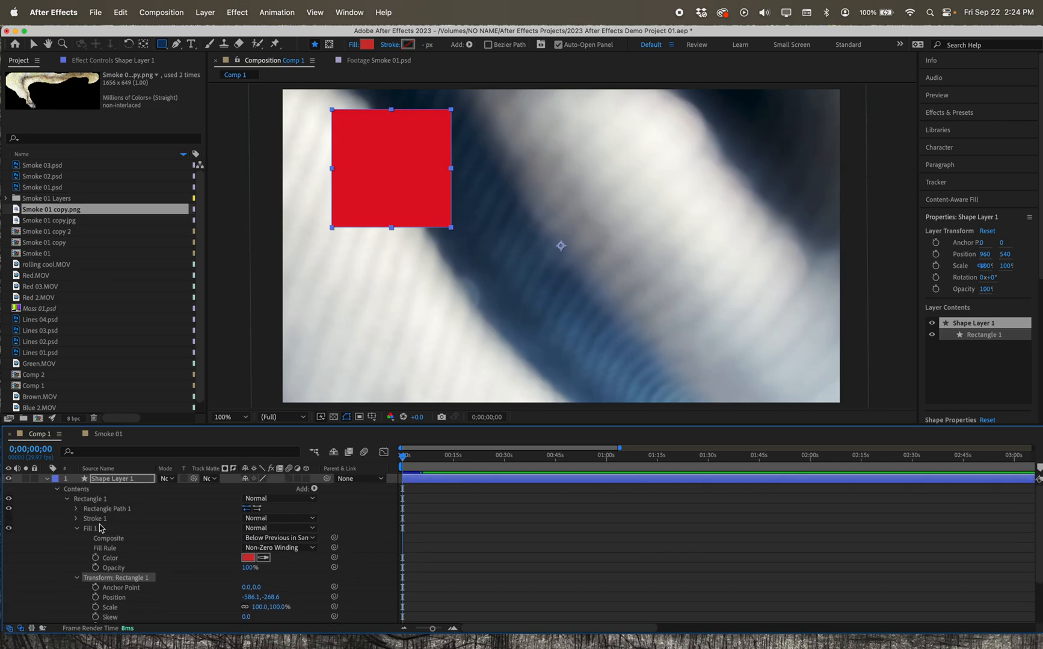
left_click(67, 499)
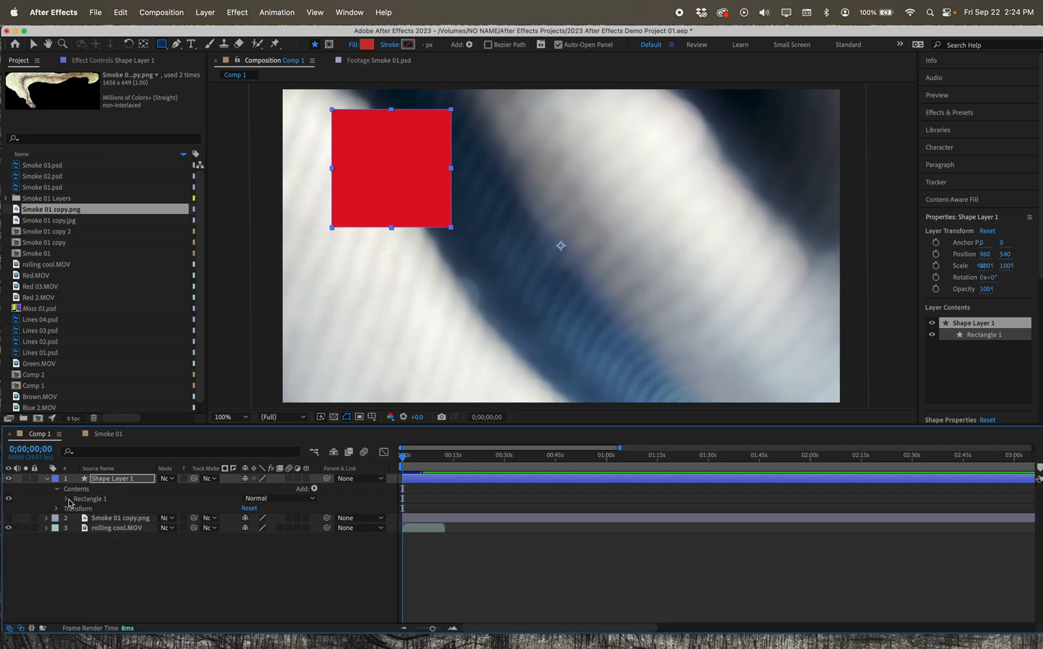
Step: Move the shape layer past the frame's left edge to position 354, 662 and set a Position keyframe at 0;00;00;00
left_click(106, 509)
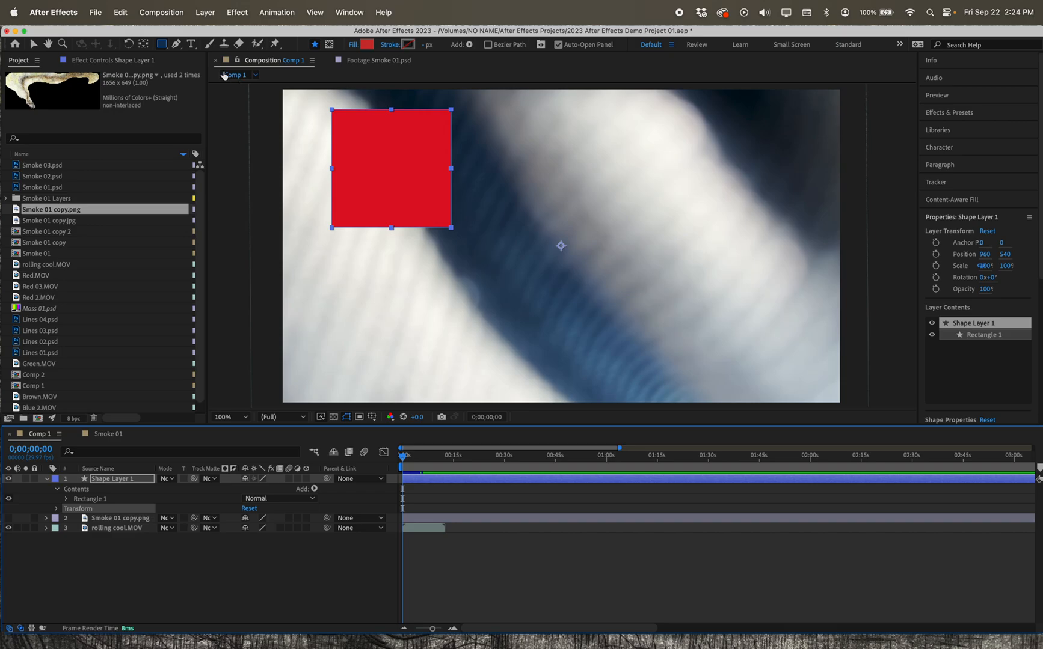
left_click(34, 44)
left_click_drag(360, 179, 182, 218)
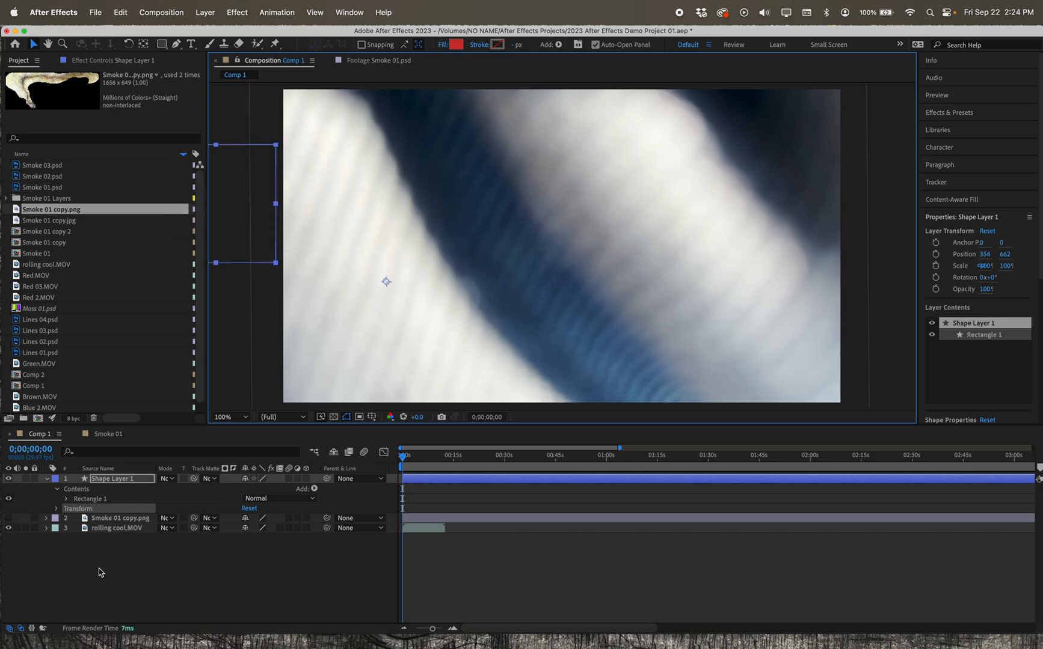
left_click(57, 509)
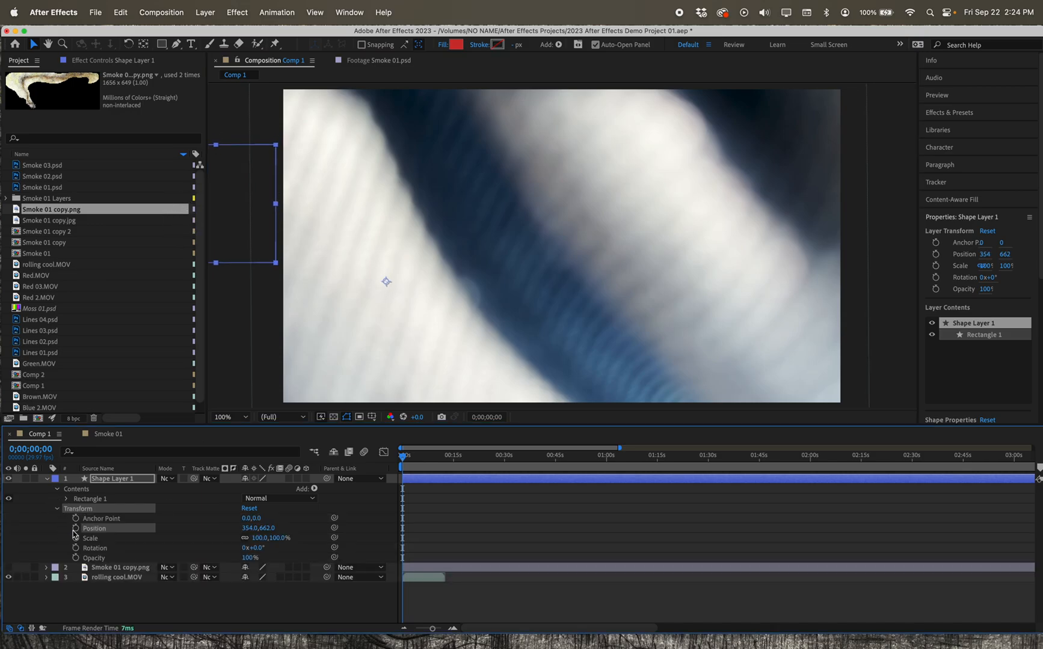
left_click(76, 528)
Step: Keyframe the shape layer past the frame's right edge at position 2730, 562 at 0;00;11;08, and preview the animation from the start
left_click_drag(404, 459, 441, 455)
left_click_drag(239, 224, 919, 194)
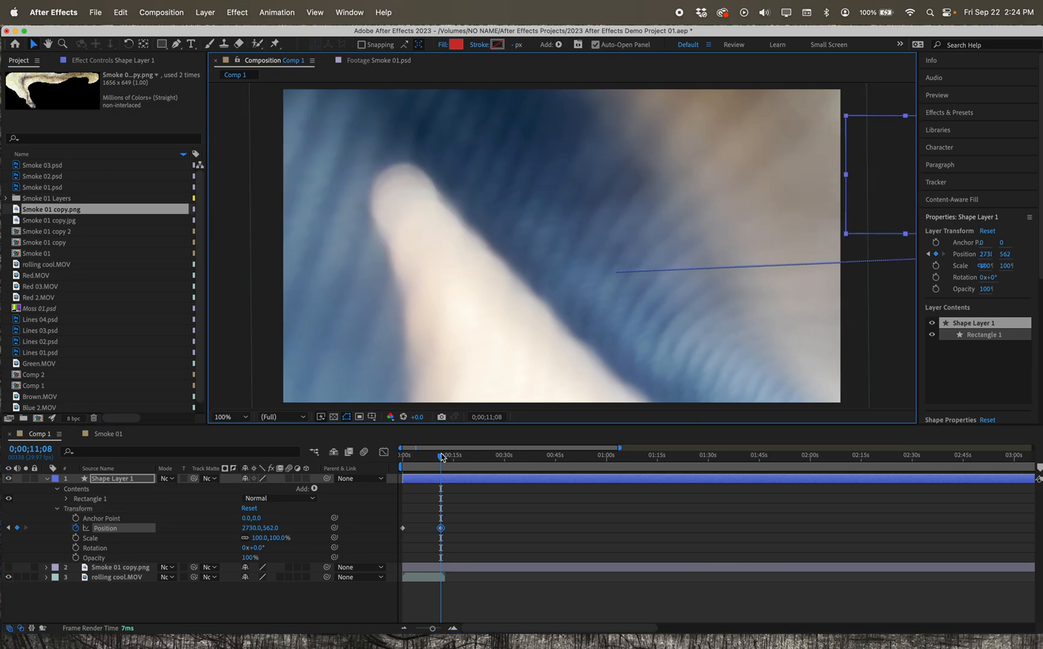
left_click_drag(441, 457, 400, 456)
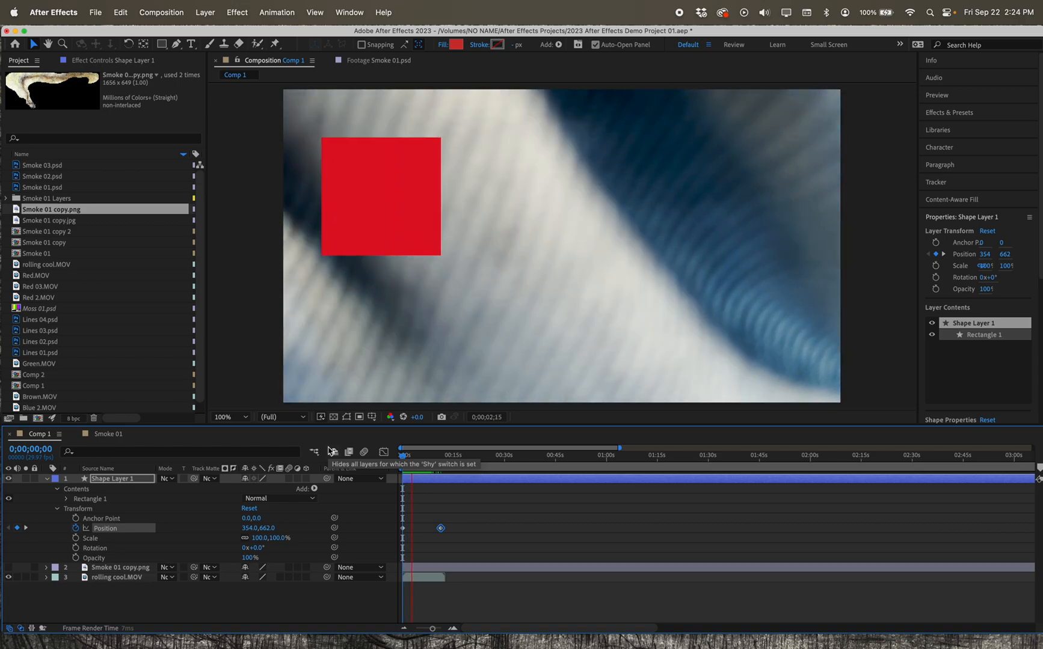
Step: Move the rectangle's second Position keyframe earlier to about 4.5 seconds and preview the faster movement from the start
key("space")
left_click_drag(443, 532, 418, 529)
left_click_drag(412, 458, 384, 458)
key("space")
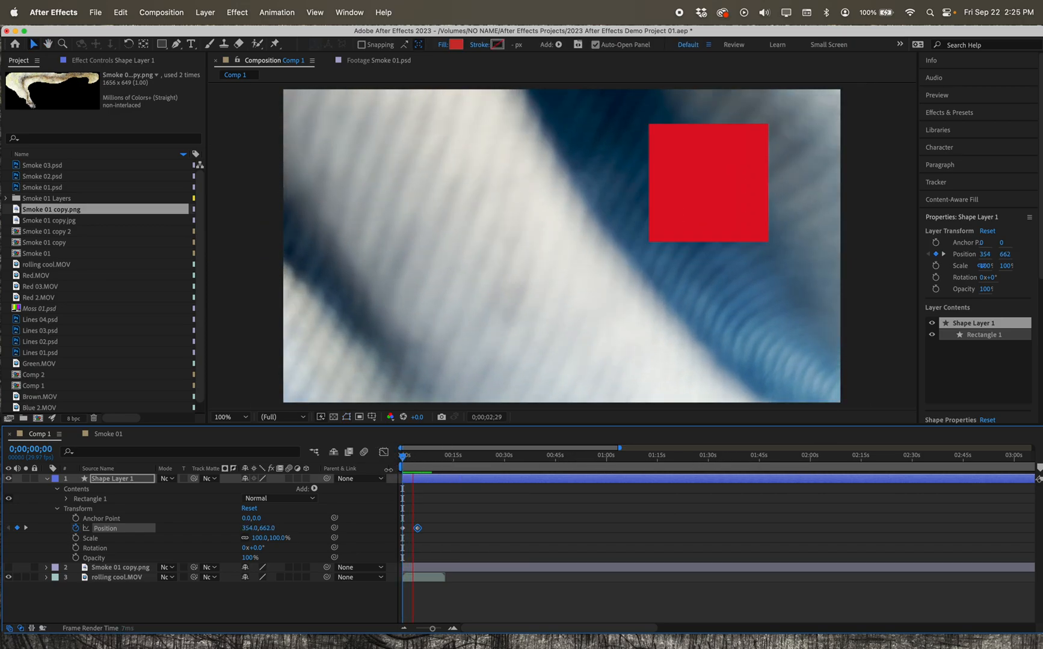
key("space")
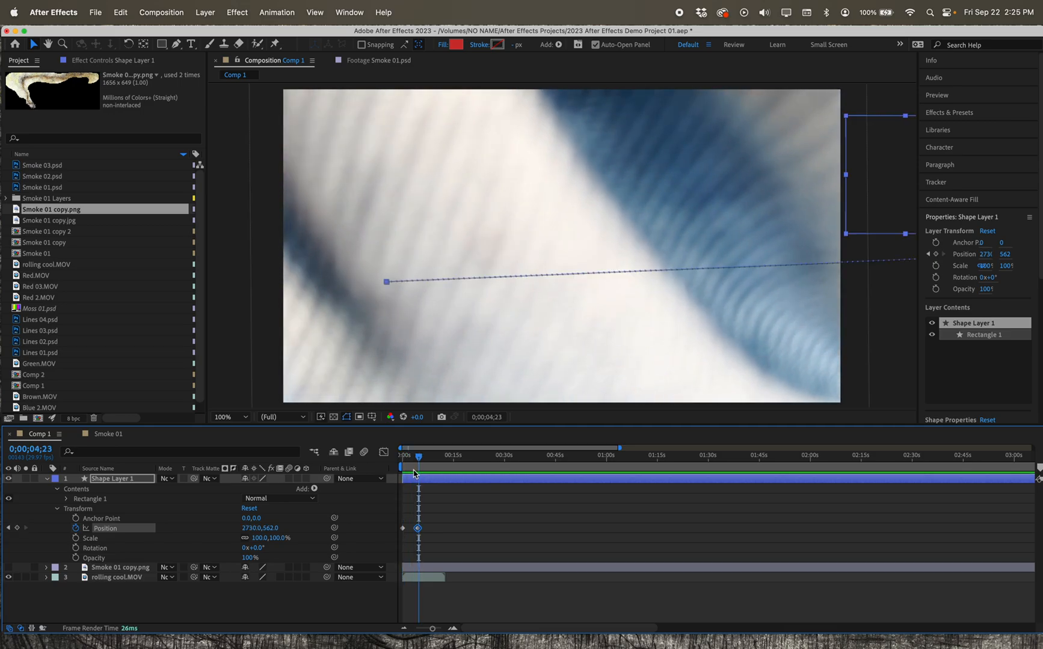
left_click_drag(419, 460, 406, 456)
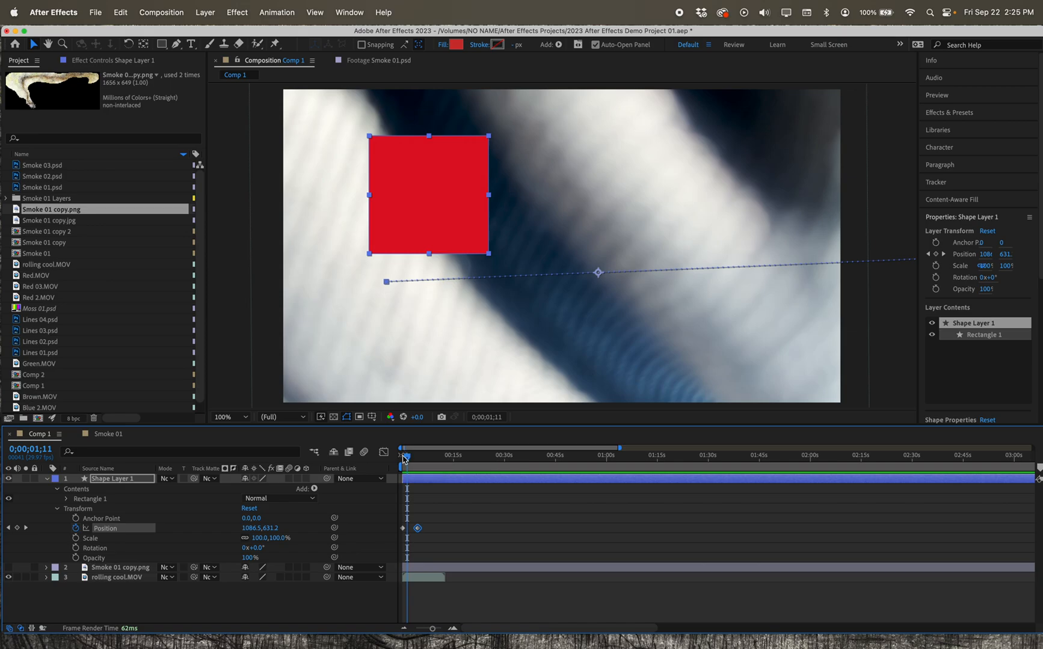
Step: Draw a small ellipse right of the rectangle inside its selected shape layer and scrub the time to check that both shapes move
left_click_drag(163, 44, 203, 69)
left_click_drag(542, 126, 606, 200)
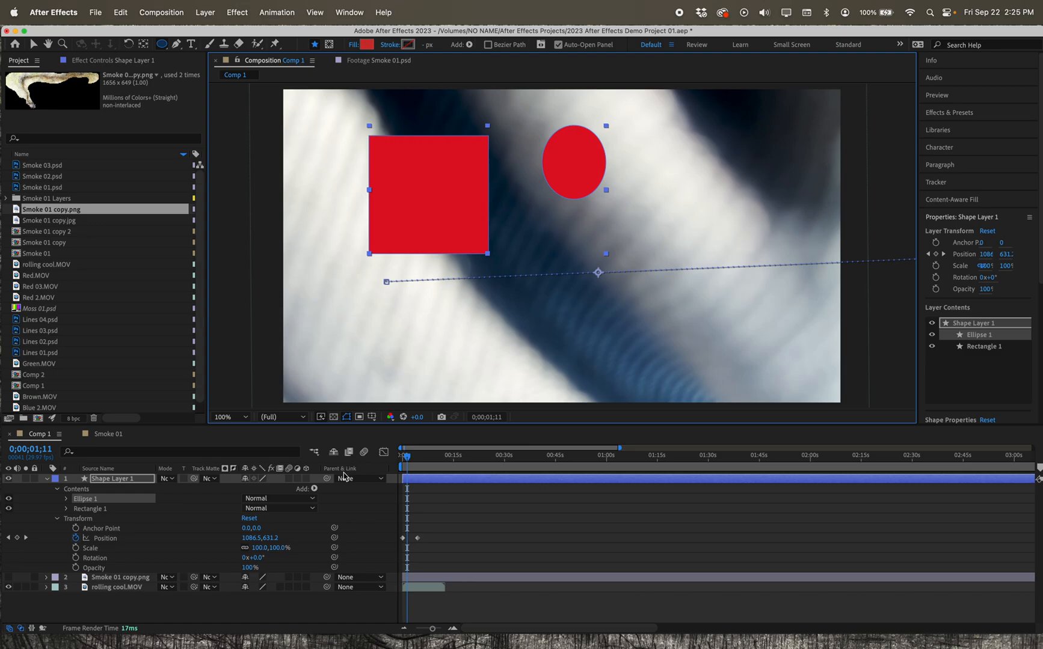
left_click_drag(407, 458, 405, 458)
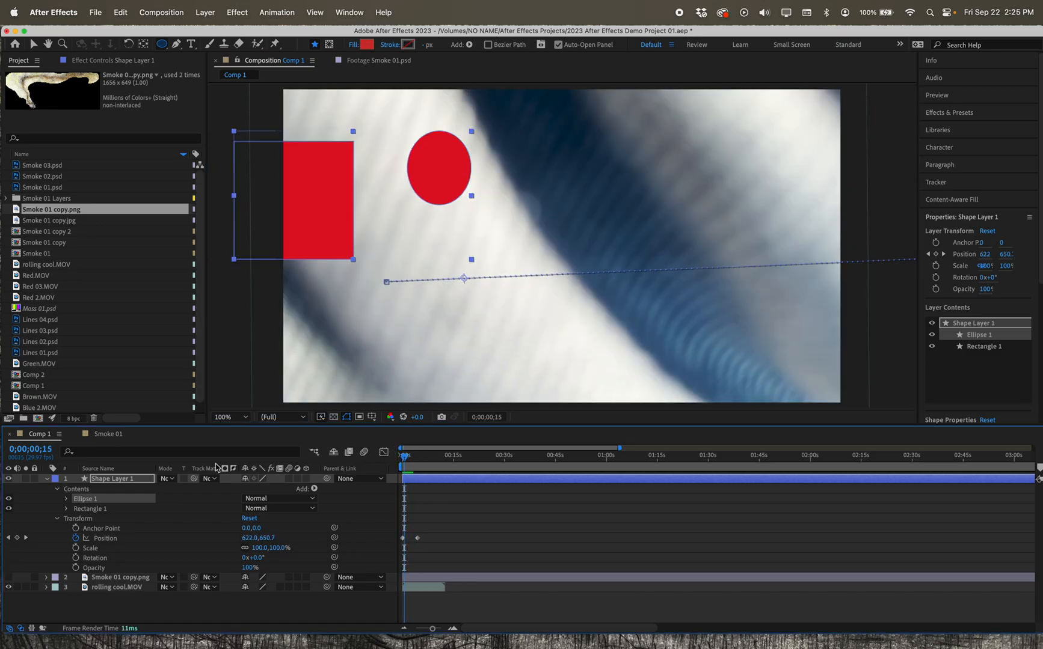
Step: Delete the ellipse from the rectangle's shape layer
left_click(33, 44)
left_click(465, 180)
key("Delete")
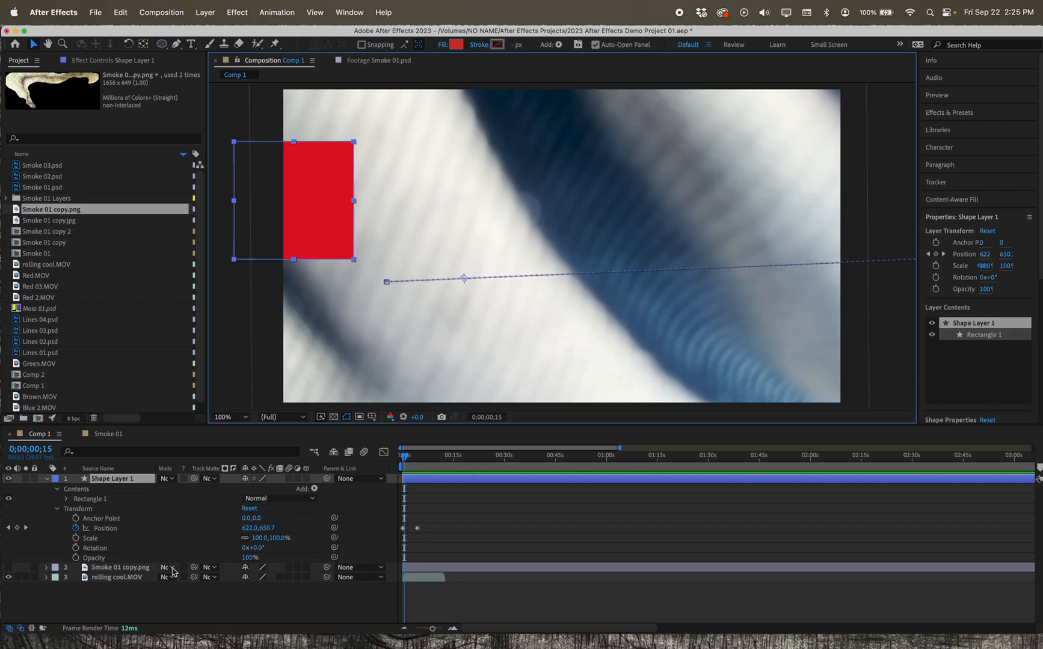
Step: With no layer selected, draw a circle as a separate shape layer right of the red rectangle
left_click(150, 619)
left_click(161, 44)
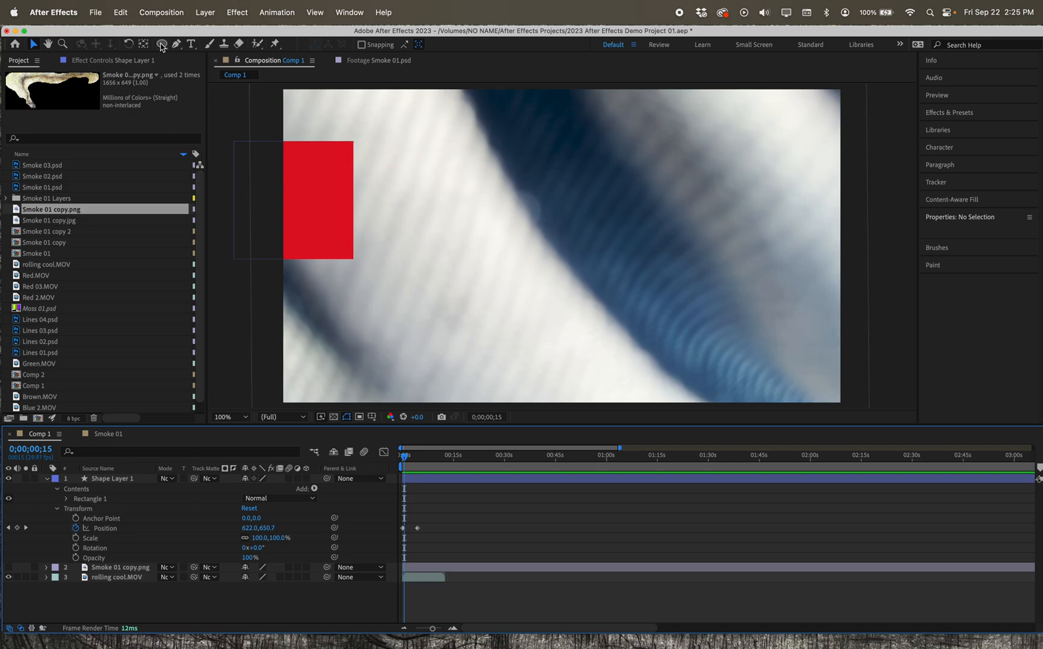
left_click_drag(381, 115, 467, 196)
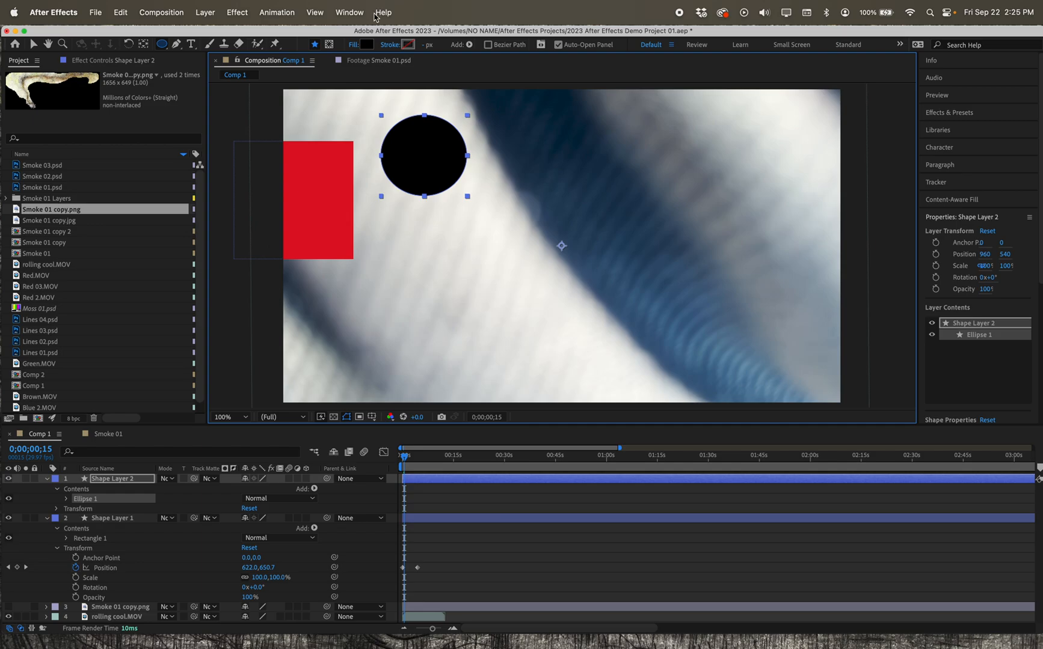
Step: Set the circle's fill color to dark blue 051B7F and scrub the current time to 0;00;01;11
left_click(366, 44)
mouse_move(450, 308)
left_mouse_down()
mouse_move(484, 313)
mouse_move(514, 342)
mouse_move(512, 312)
mouse_move(521, 344)
mouse_move(544, 313)
left_mouse_up()
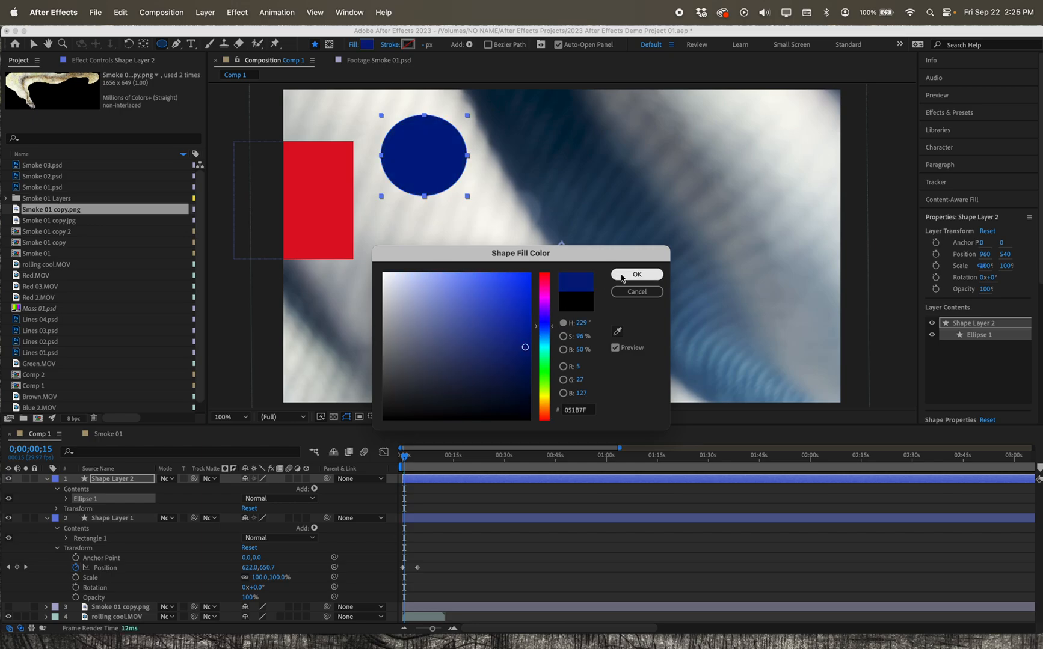
left_click(637, 274)
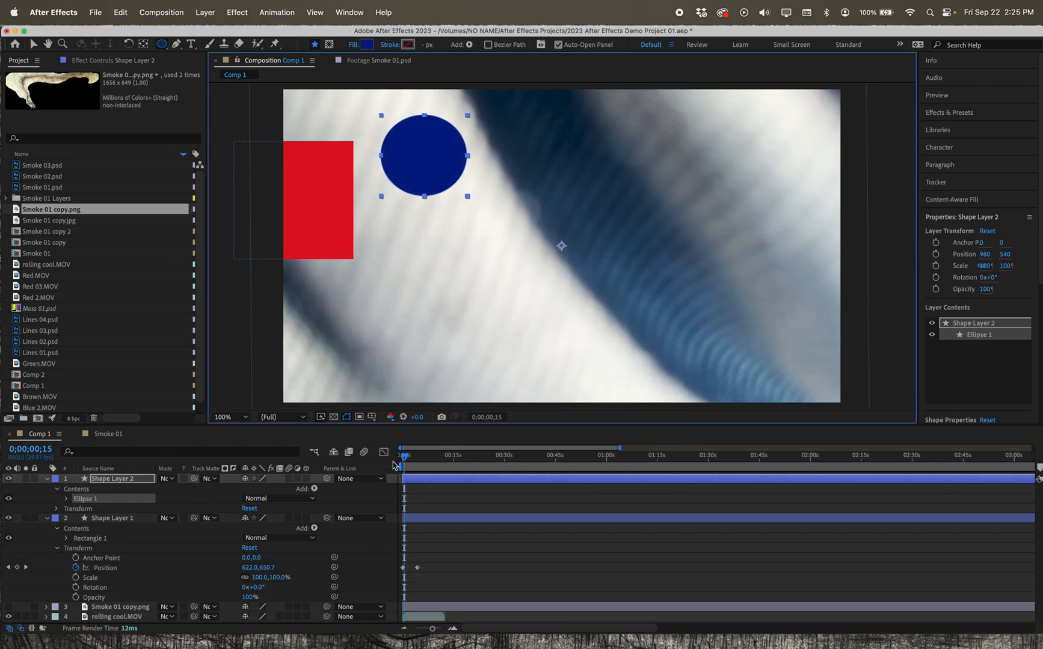
mouse_move(407, 460)
left_mouse_down()
mouse_move(419, 456)
mouse_move(407, 457)
left_mouse_up()
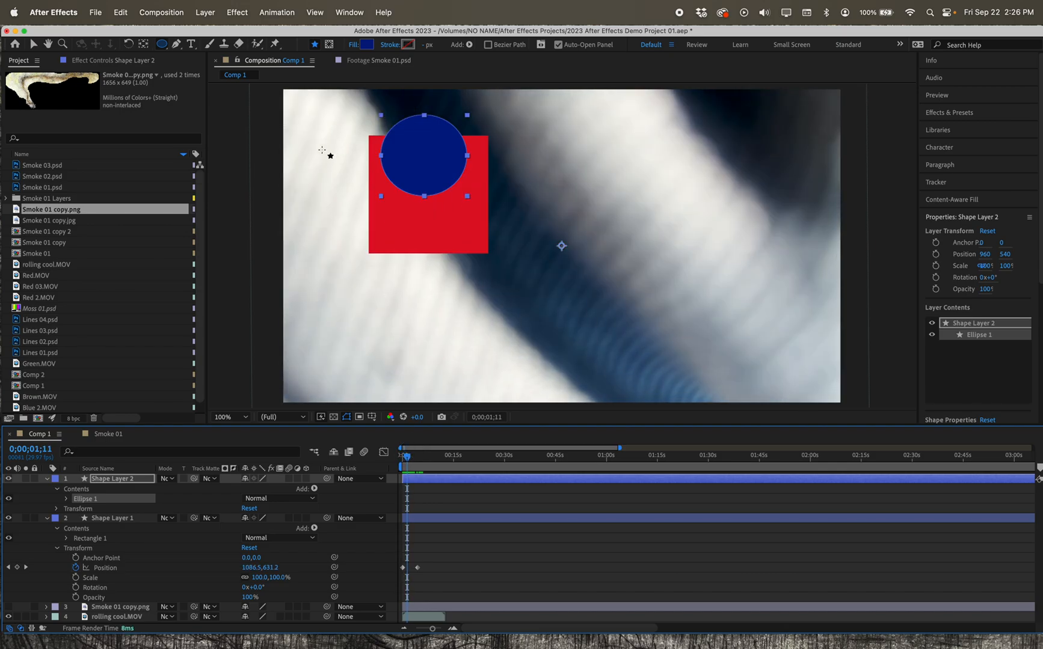
Step: Draw a thin five-pointed star right of the circle in the circle's shape layer, adjusting its shape while drawing
left_click(161, 44)
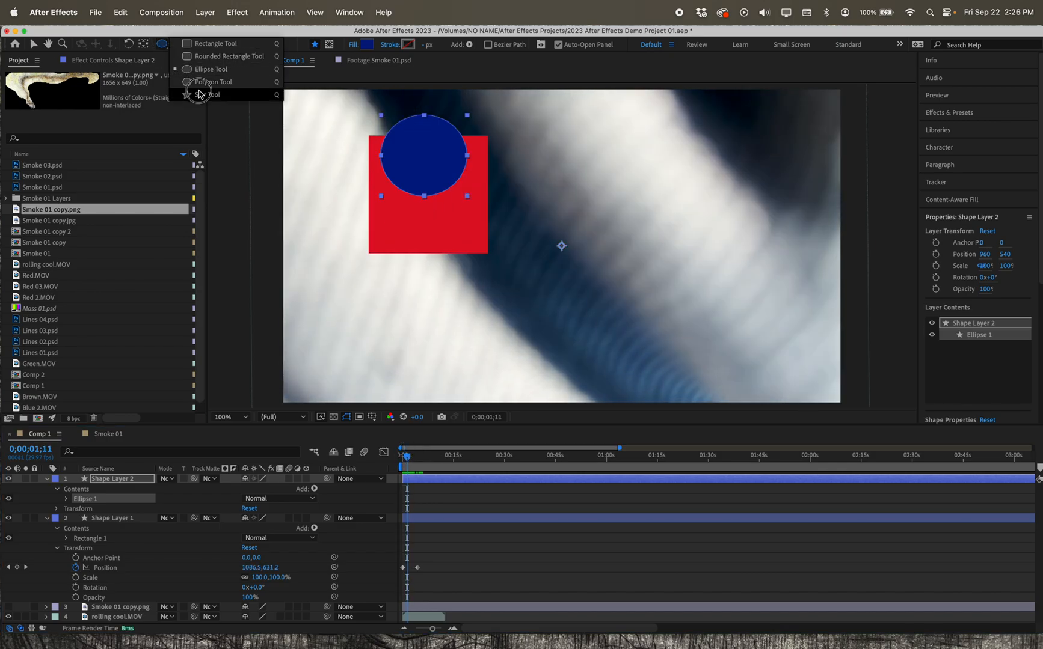
left_click(199, 95)
left_click_drag(601, 168, 603, 212)
key("Up")
key("Up")
key("Up")
key("Up")
key("Up")
key("Up")
key("Up")
key("Up")
key("Up")
key("Down")
key("Down")
key("Down")
key("Down")
key("Down")
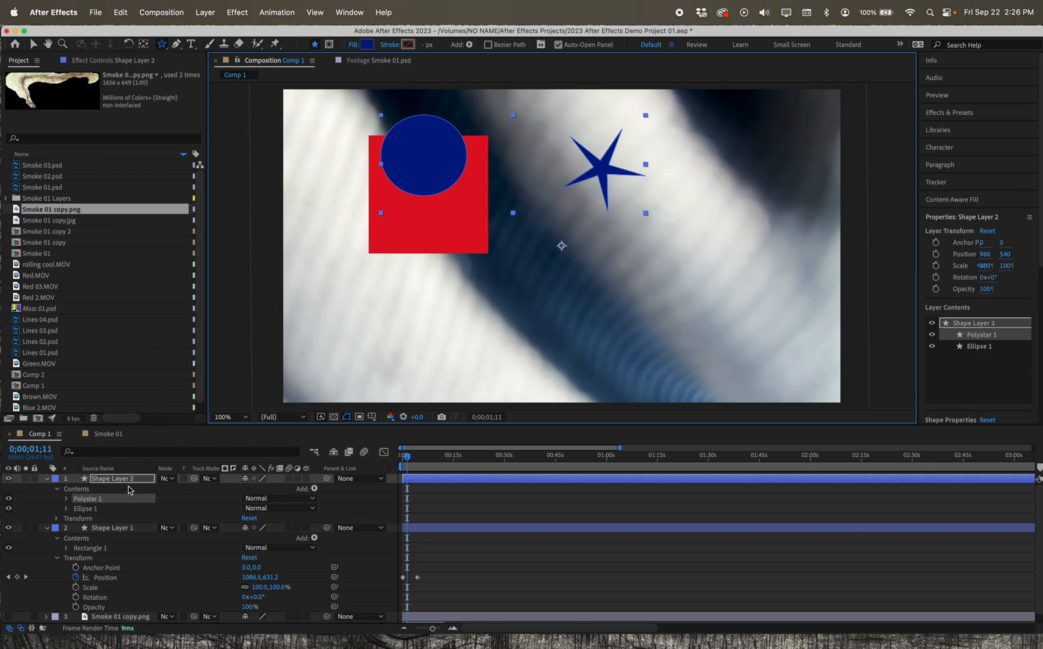
Step: Rename the layer holding the circle and star as Star, and deselect it
left_click(121, 480)
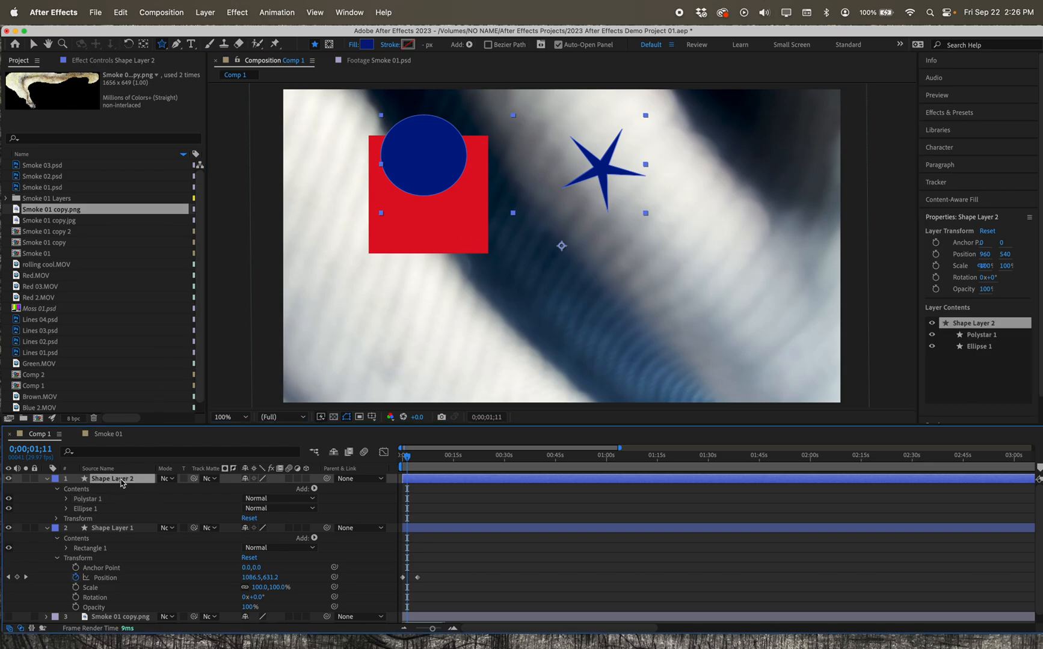
right_click(121, 483)
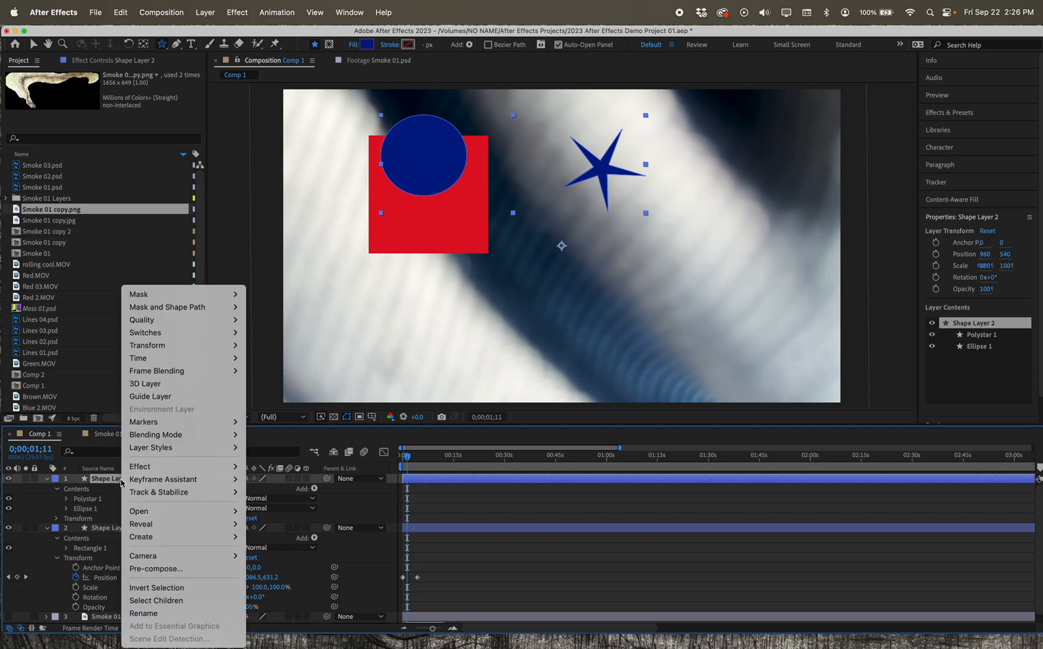
mouse_move(144, 539)
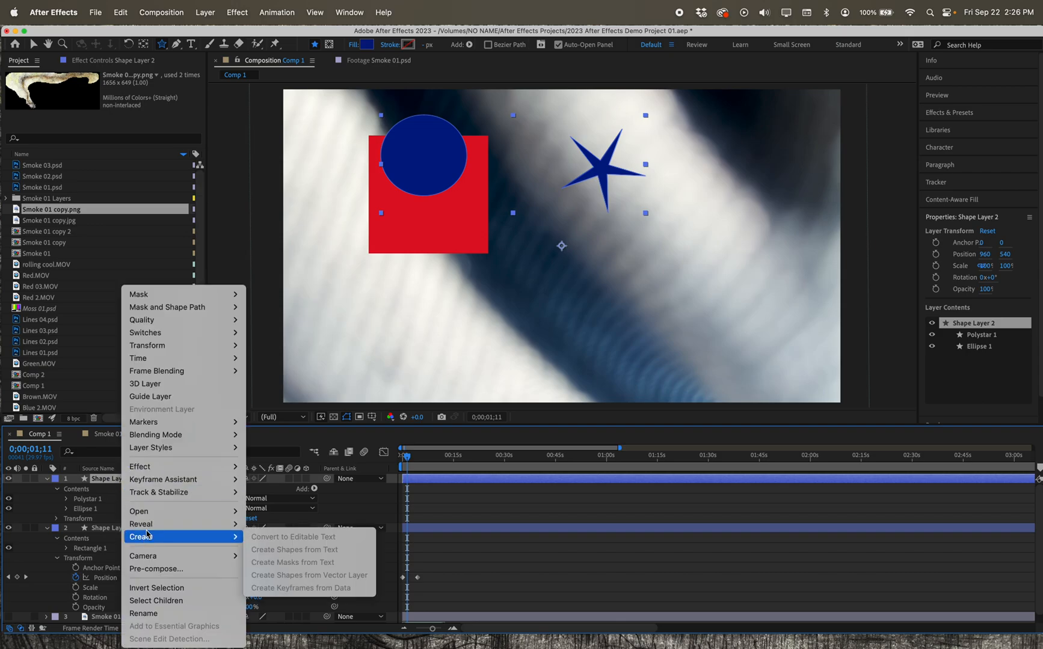
left_click(158, 613)
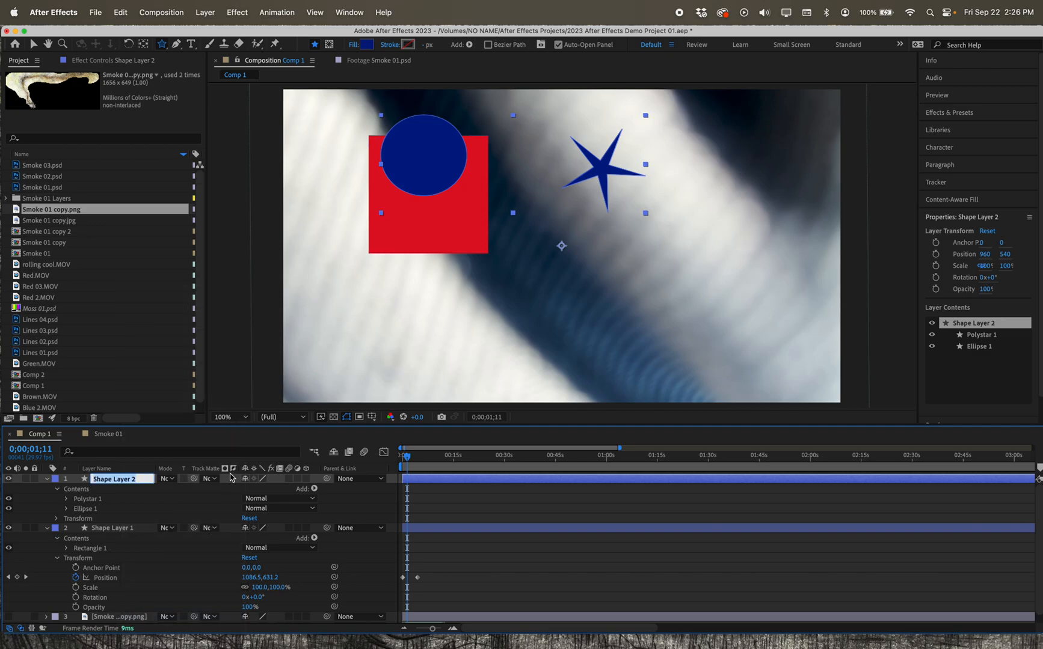
type("Star")
left_click(156, 509)
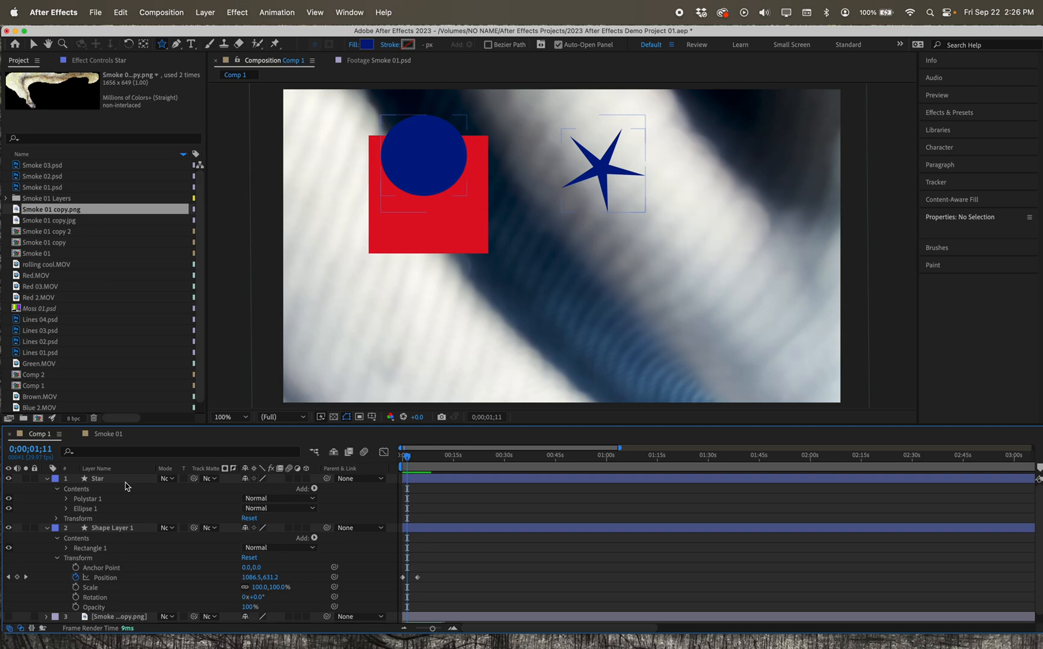
Step: Switch to the Rectangle tool and collapse the Star and Shape Layer 1 properties in the timeline
left_click_drag(159, 47, 224, 47)
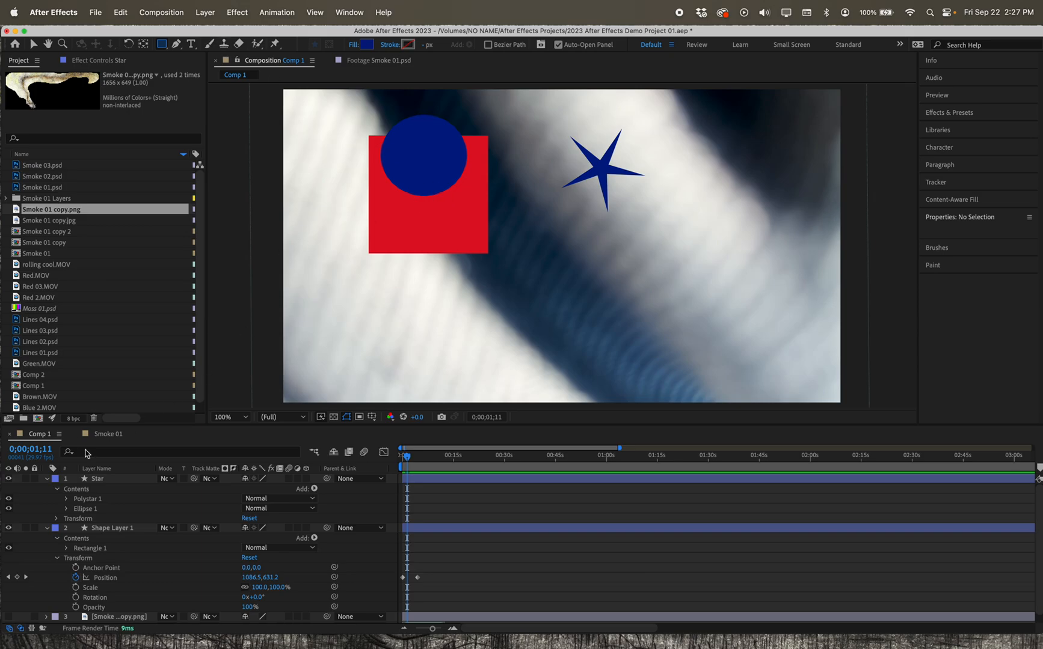
left_click(47, 479)
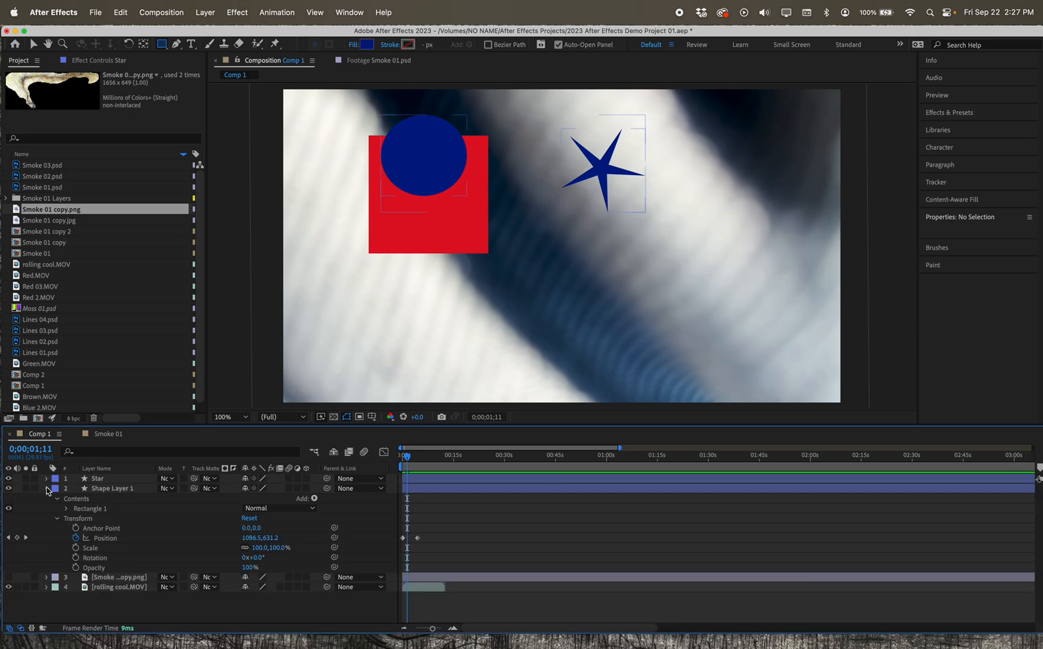
left_click(47, 488)
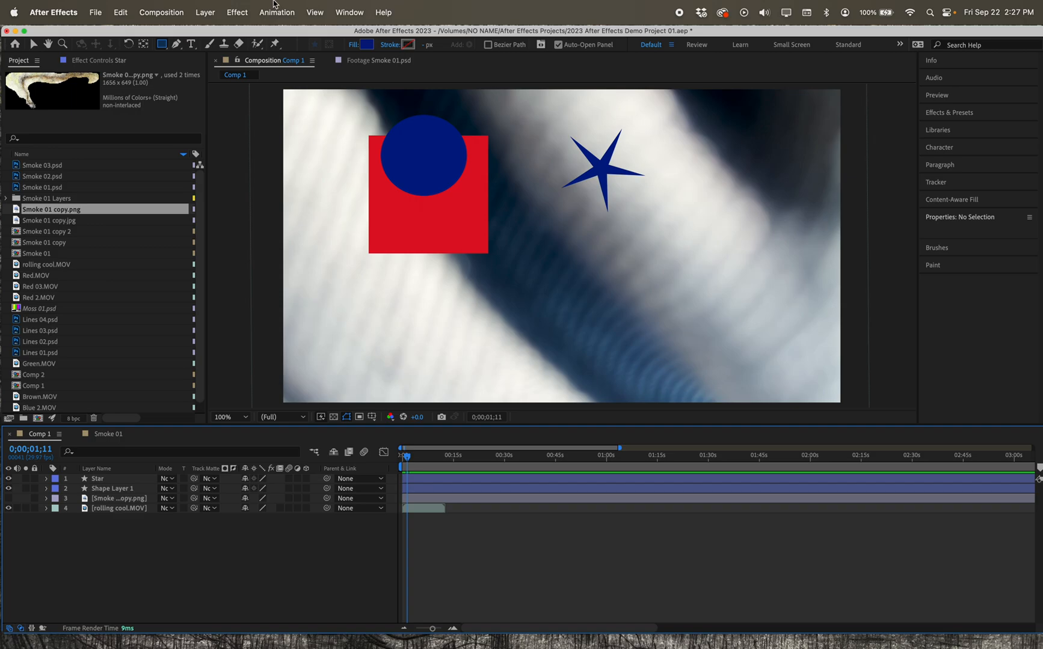
Step: Choose the Pen tool and set the fill color for the next shape to green
left_click_drag(176, 44, 228, 48)
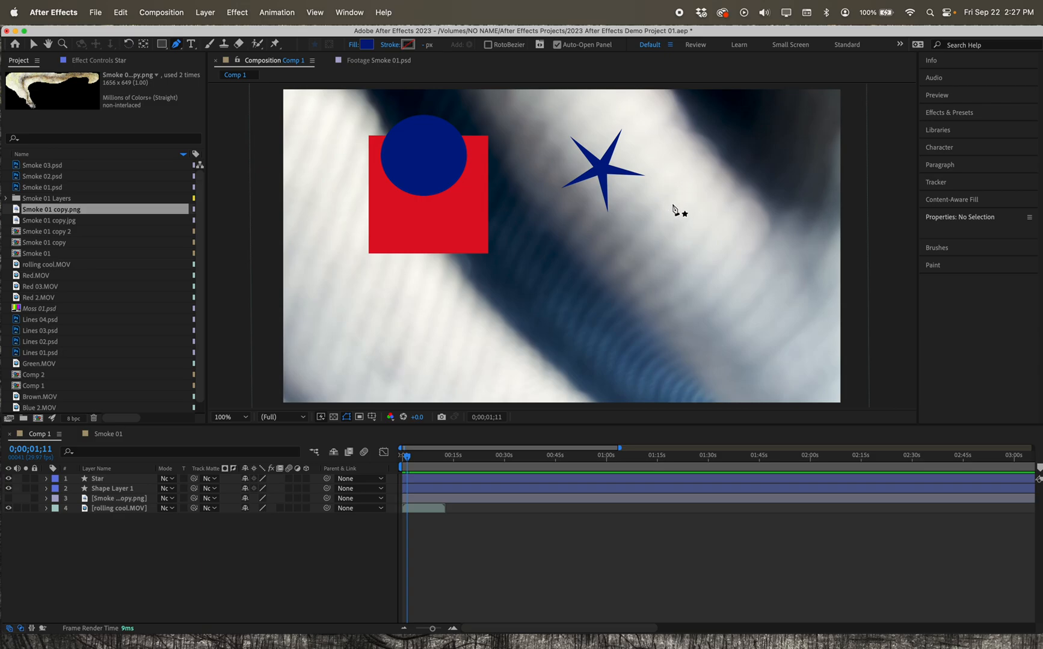
key("period")
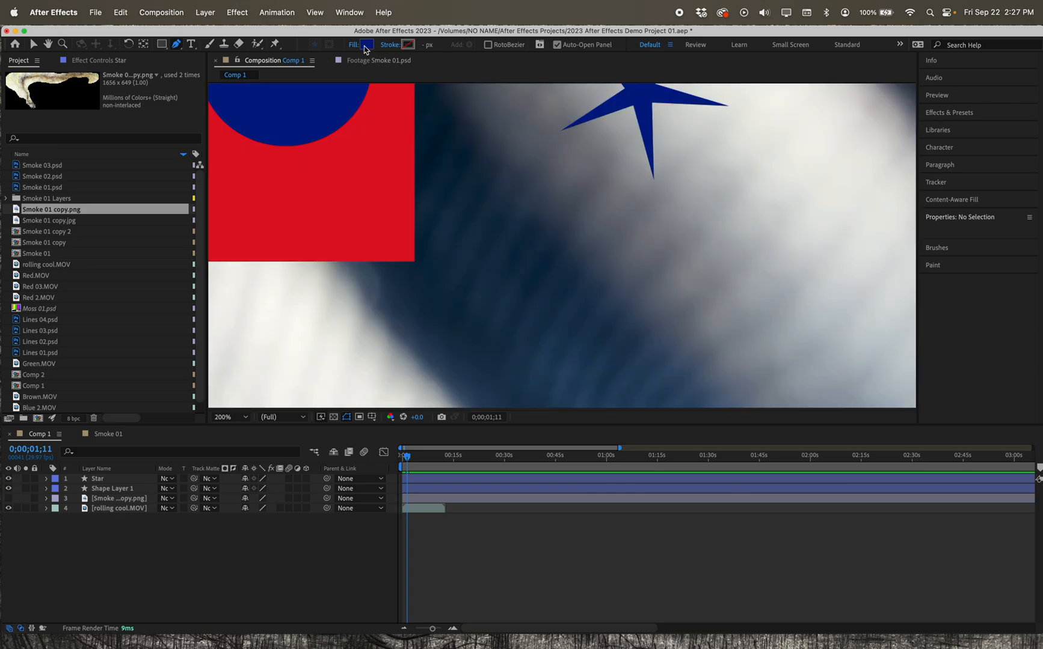
left_click(366, 44)
left_click_drag(543, 345, 543, 360)
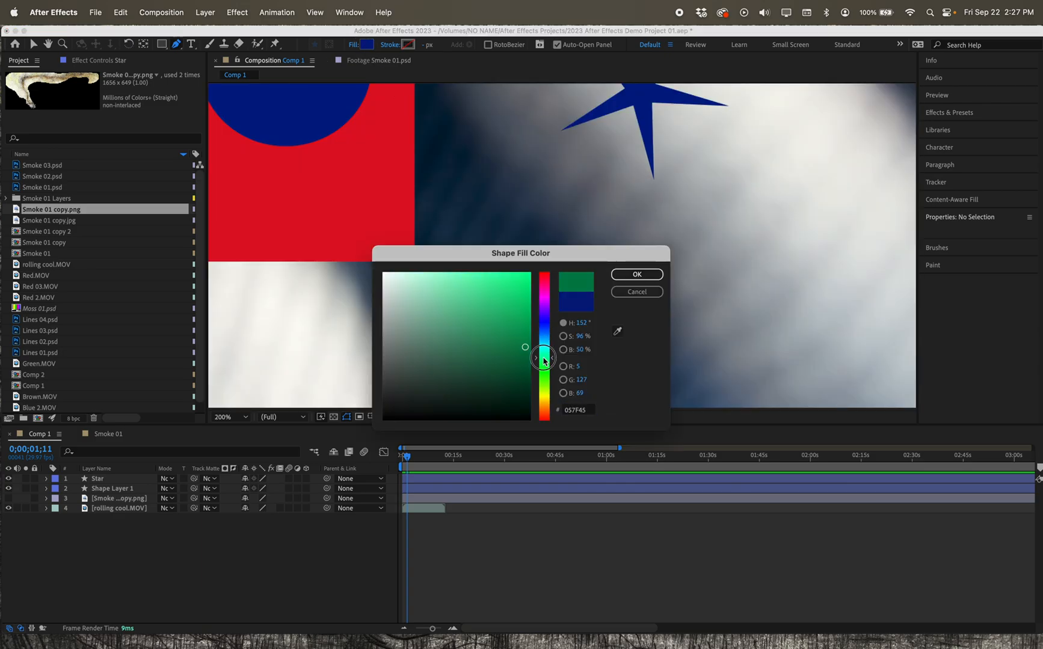
left_click(658, 277)
key("period")
key("comma")
key("comma")
key("comma")
key("period")
Step: Draw a closed green freeform shape below and right of the star, with straight segments on its upper right and curves along its lower left
left_click(640, 243)
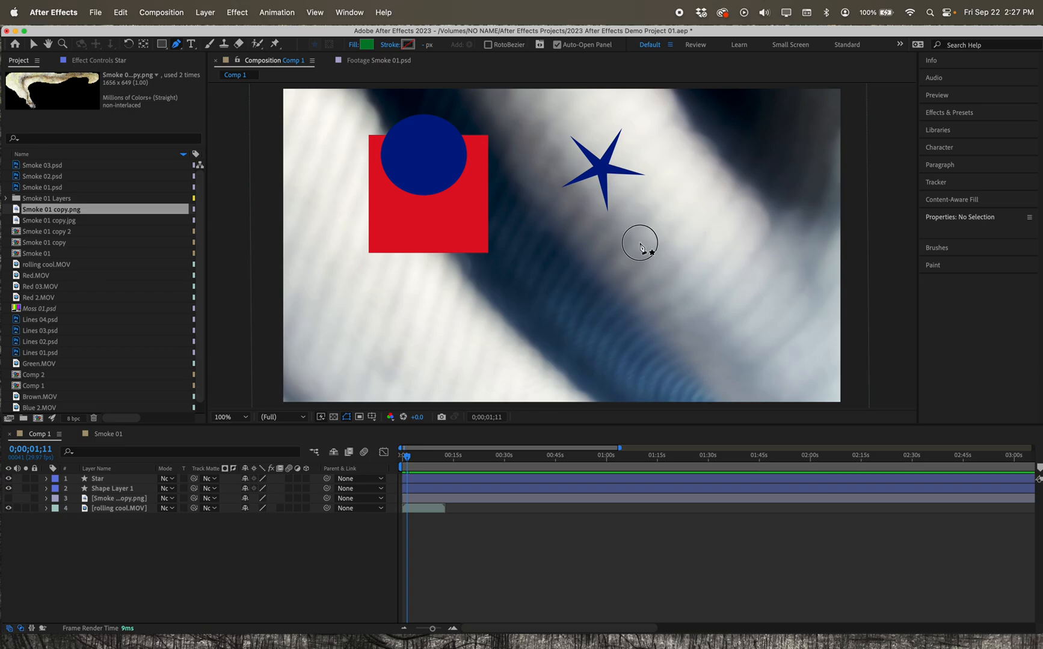
left_click(693, 165)
left_click(703, 228)
left_click(755, 220)
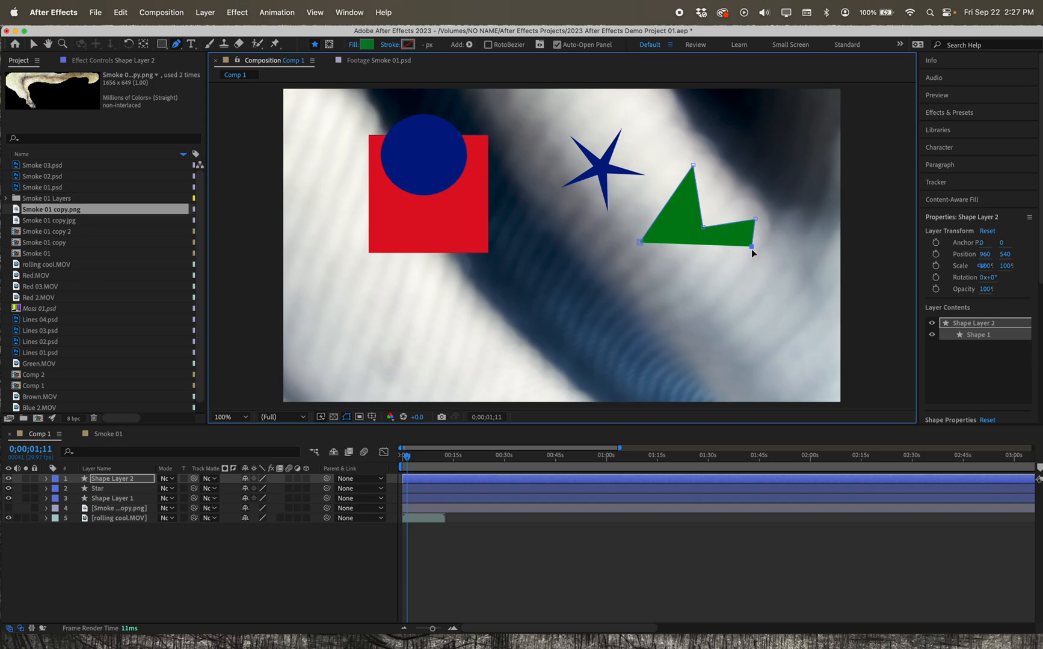
left_click(772, 292)
left_click(723, 265)
left_click(737, 314)
left_click_drag(655, 346, 605, 330)
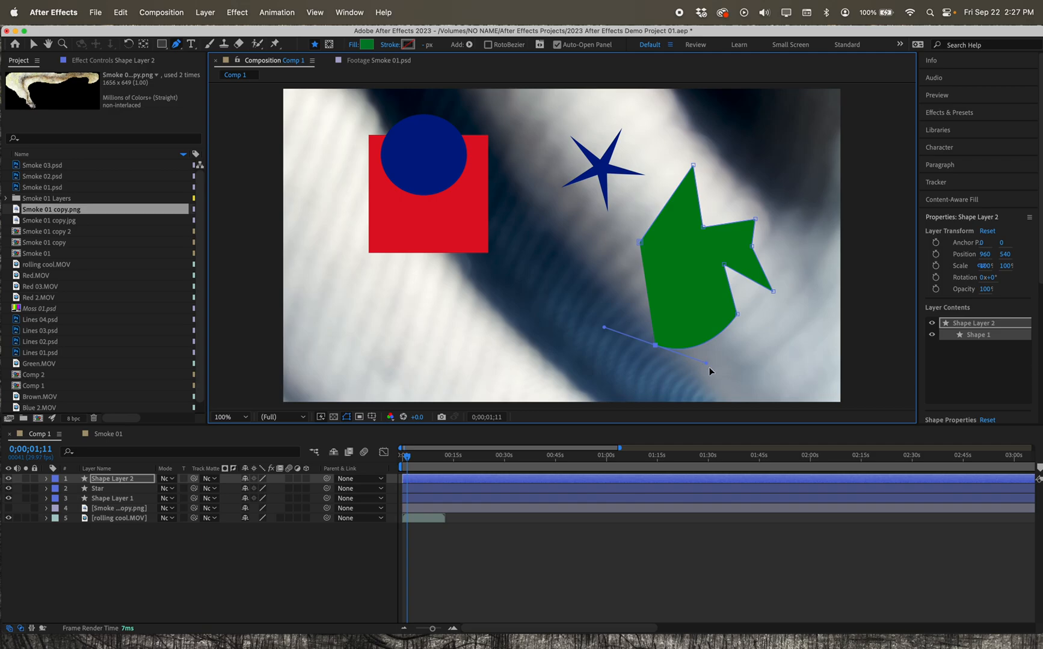
left_click_drag(667, 290, 675, 274)
left_click(640, 243)
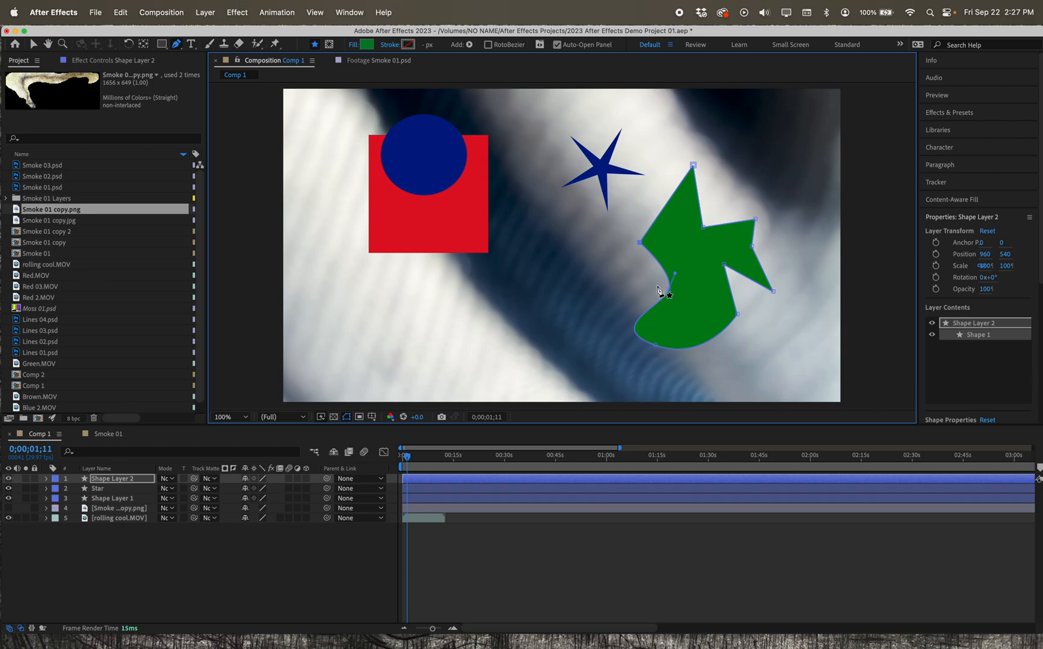
Step: Refine the green shape's left and lower-left curves by adjusting the direction handles of their vertices
mouse_move(674, 272)
left_mouse_down()
mouse_move(663, 273)
mouse_move(668, 264)
left_mouse_up()
left_click(670, 294)
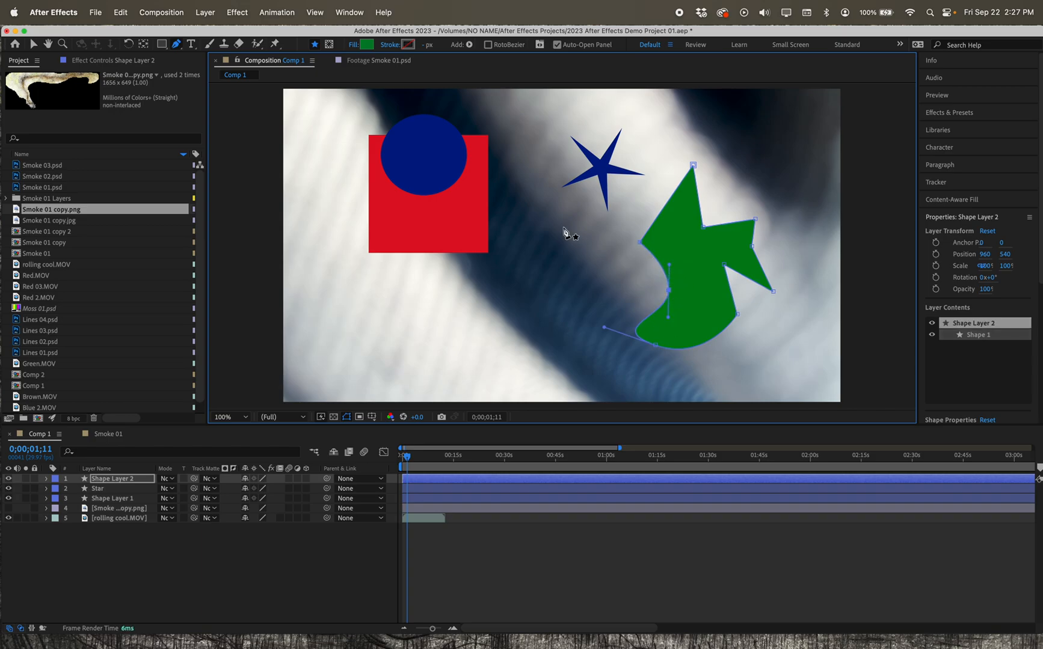
left_click(35, 45)
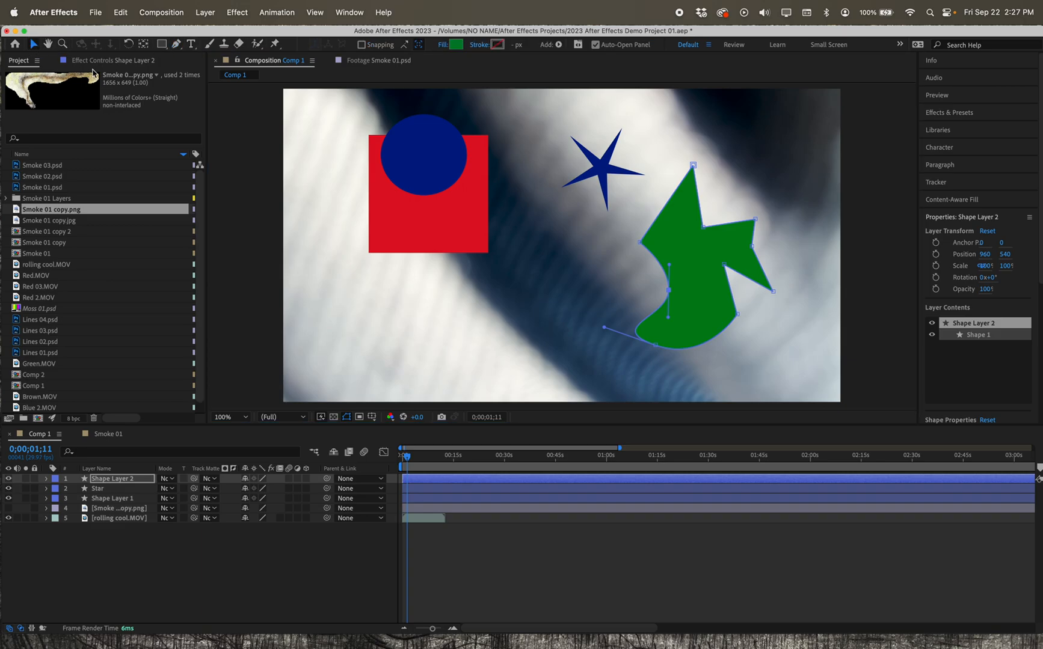
left_click_drag(604, 327, 622, 324)
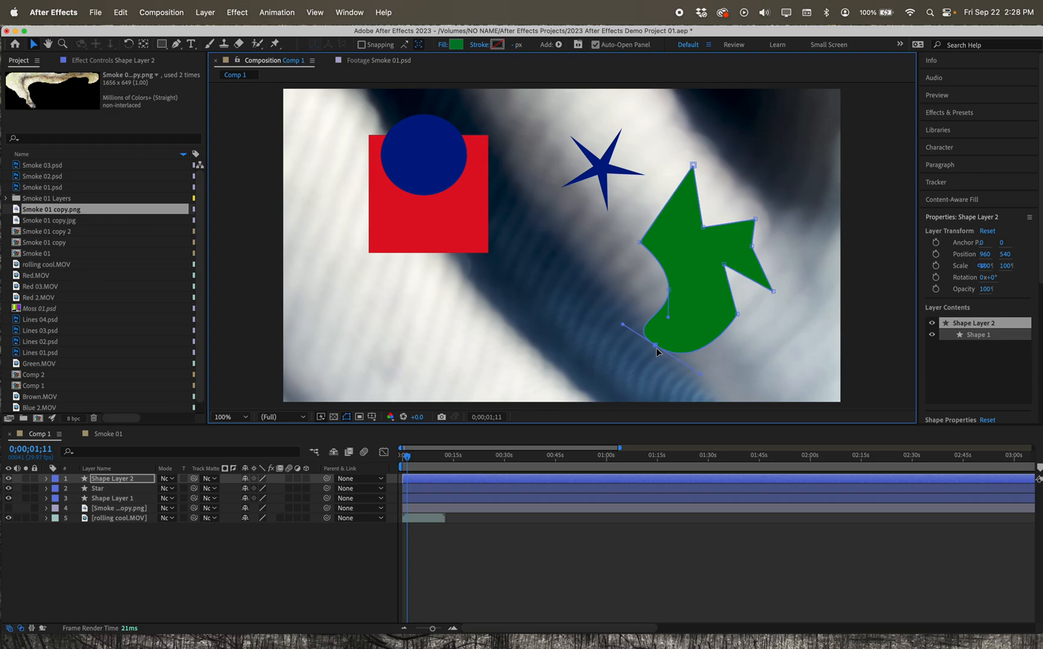
Step: Add a vertex to the green shape's short upper-right edge and bend that edge into a curve
left_click(176, 43)
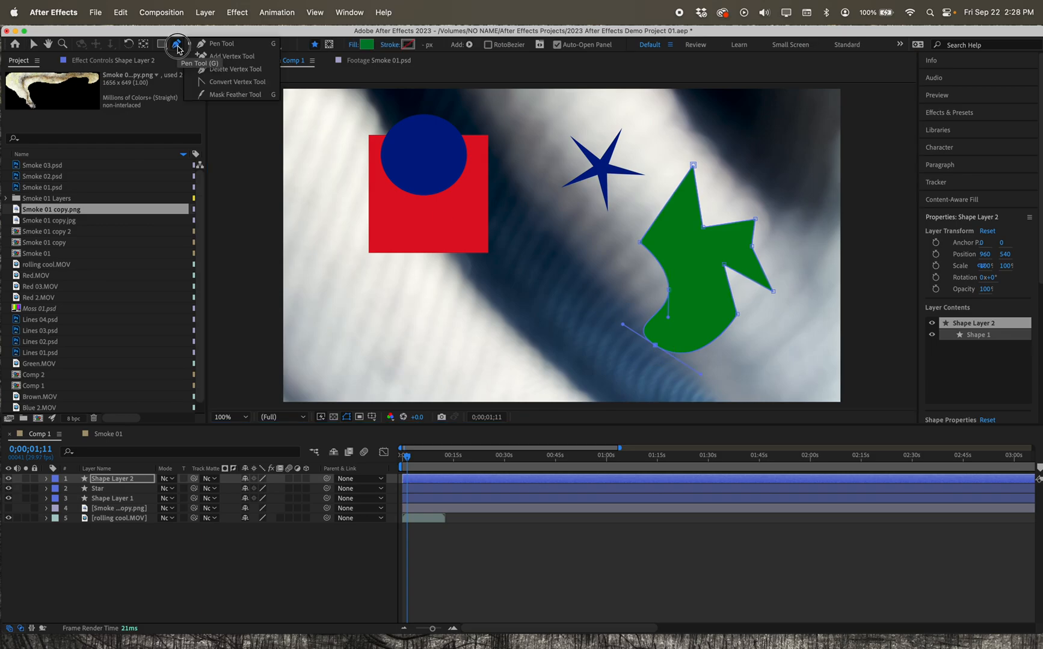
left_click(215, 56)
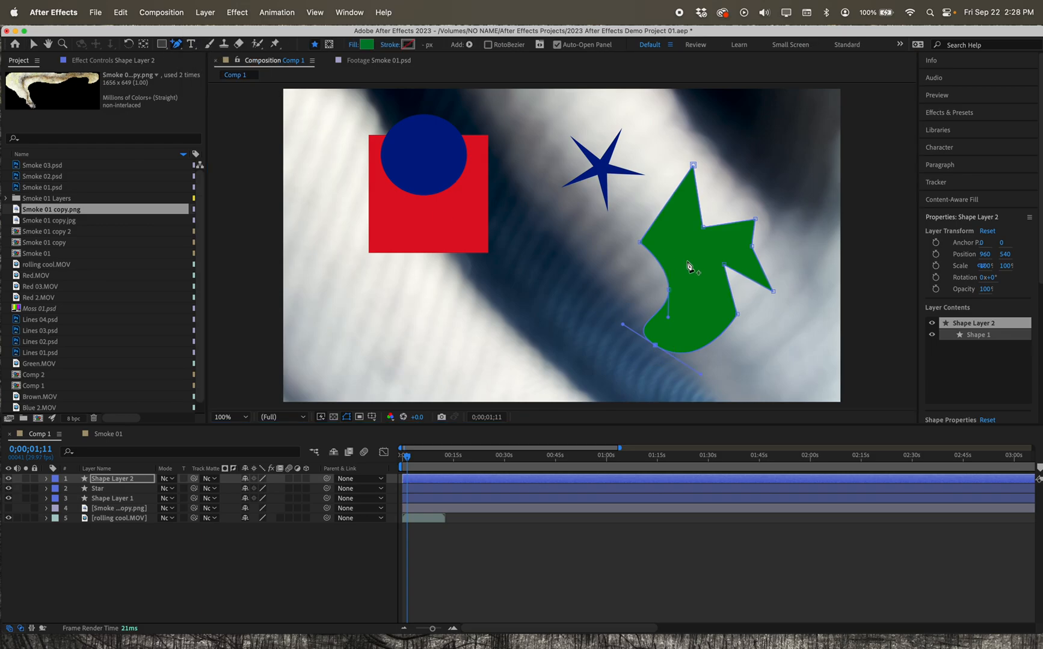
left_click(722, 225)
left_click_drag(725, 232, 707, 243)
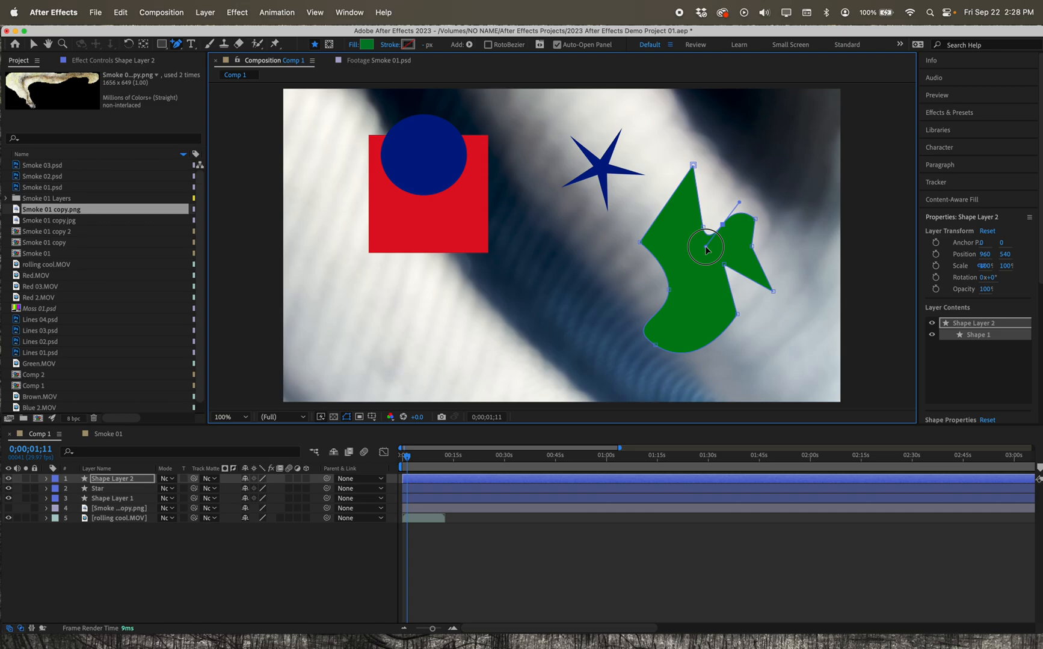
Step: Delete the vertex on the green shape's right edge with the Delete Vertex tool
left_click(181, 46)
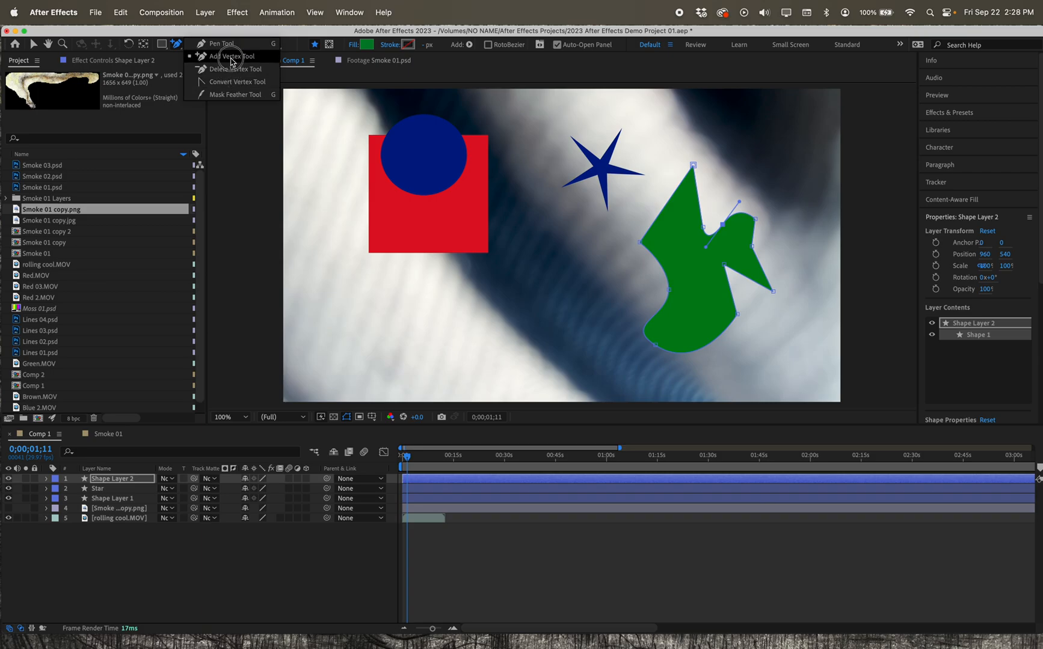
left_click(231, 70)
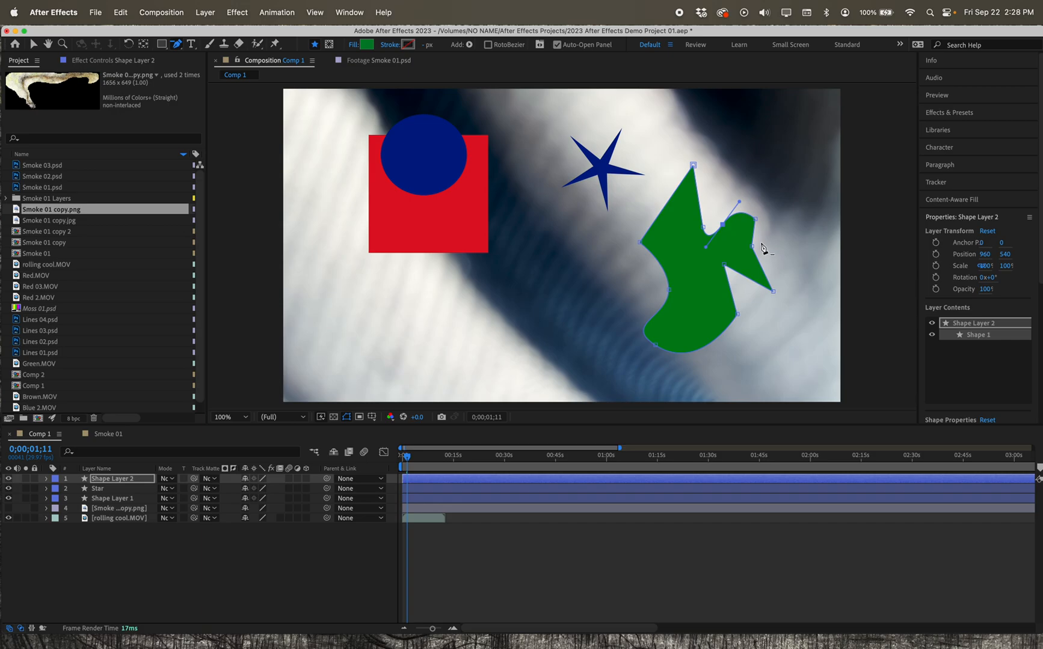
left_click(175, 45)
left_click(224, 70)
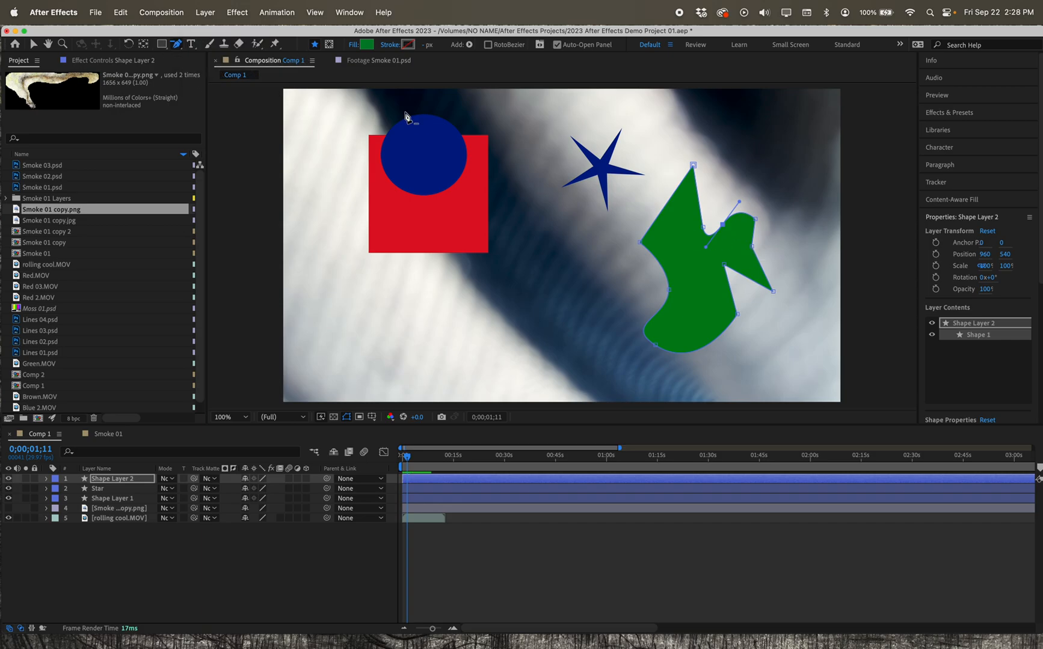
left_click(752, 245)
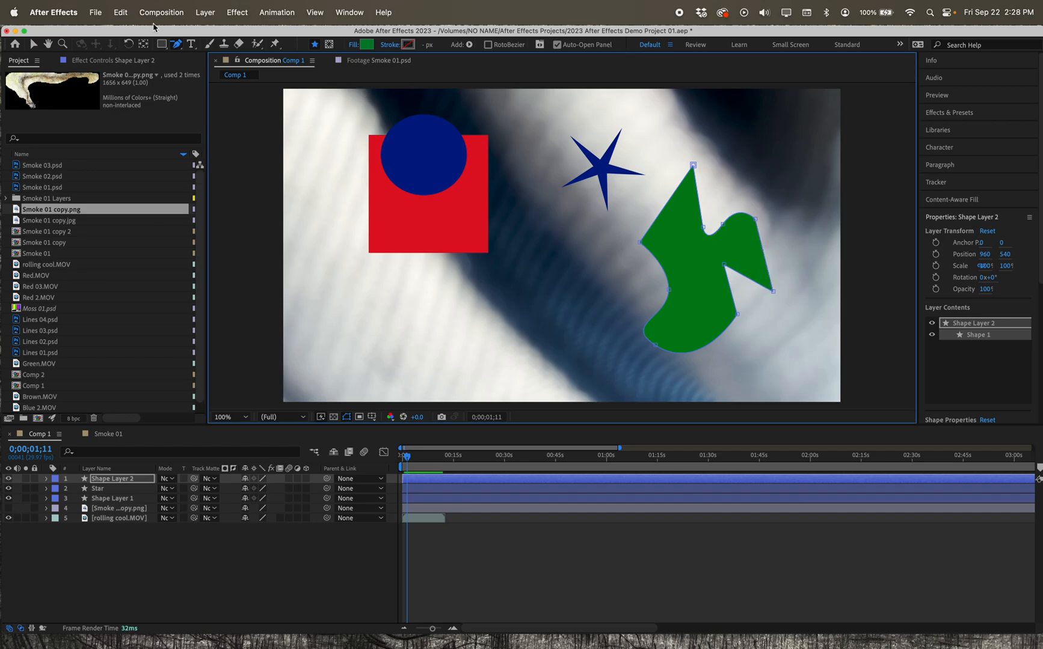
Step: Convert the curved vertex on the green shape's short upper-right edge into a corner point with the Convert Vertex tool
left_click(175, 44)
left_click(207, 82)
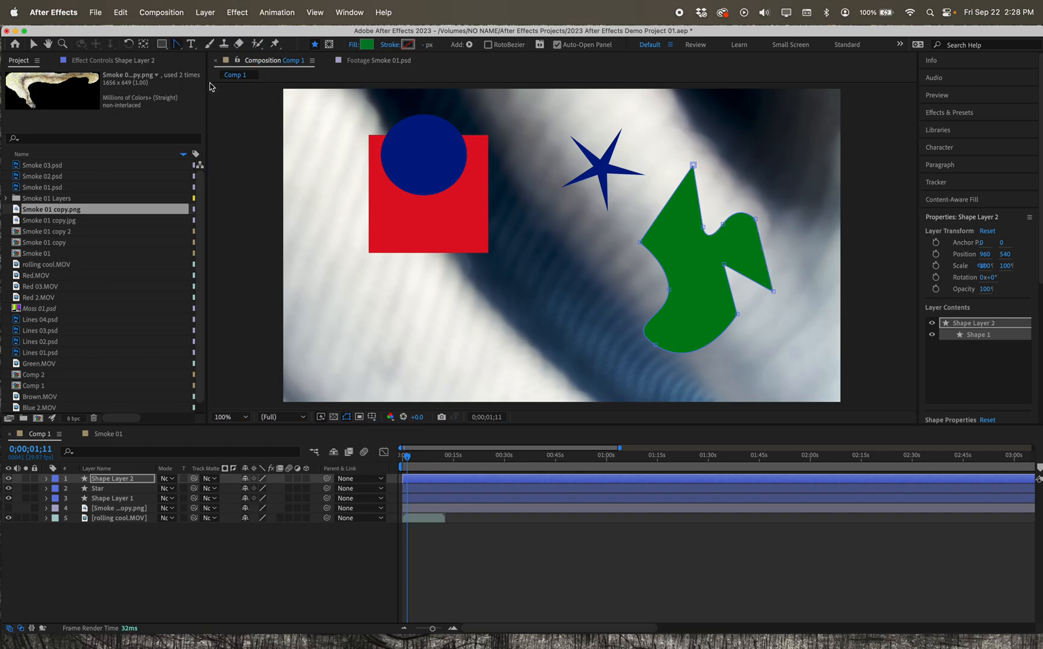
left_click(723, 226)
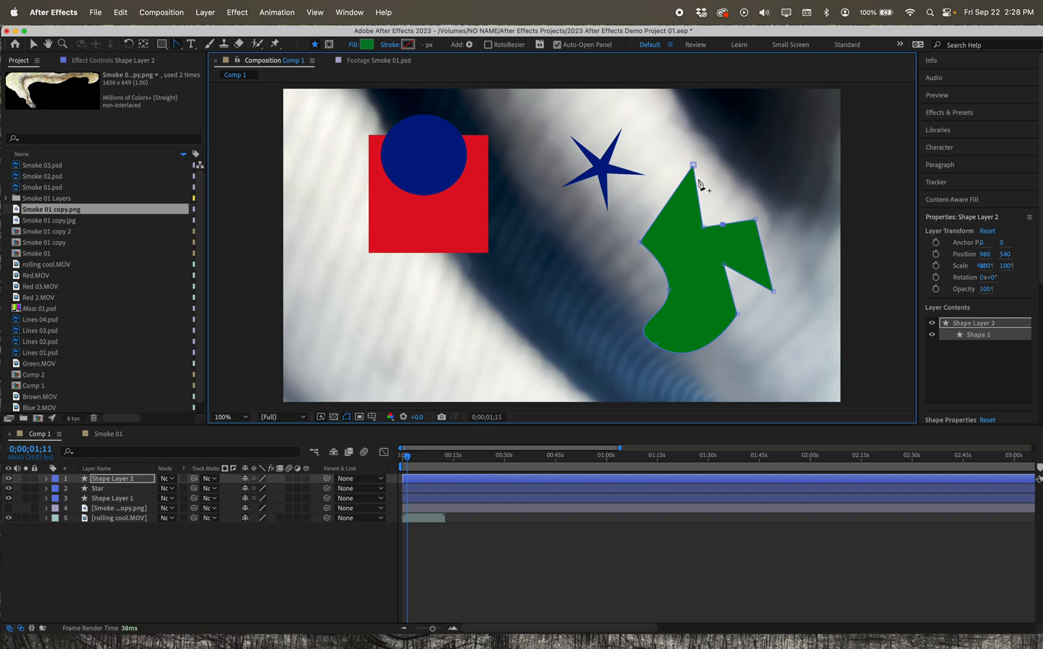
Step: Convert the green shape's topmost vertex into a smooth point and lengthen its direction handles to round the top
left_click(694, 166)
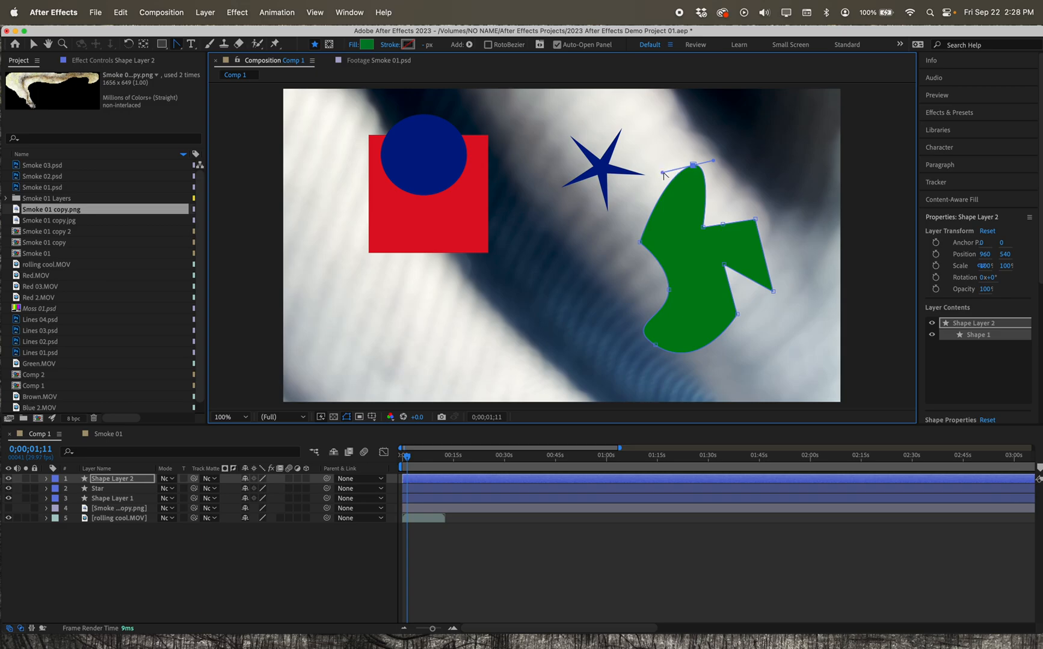
left_click(32, 46)
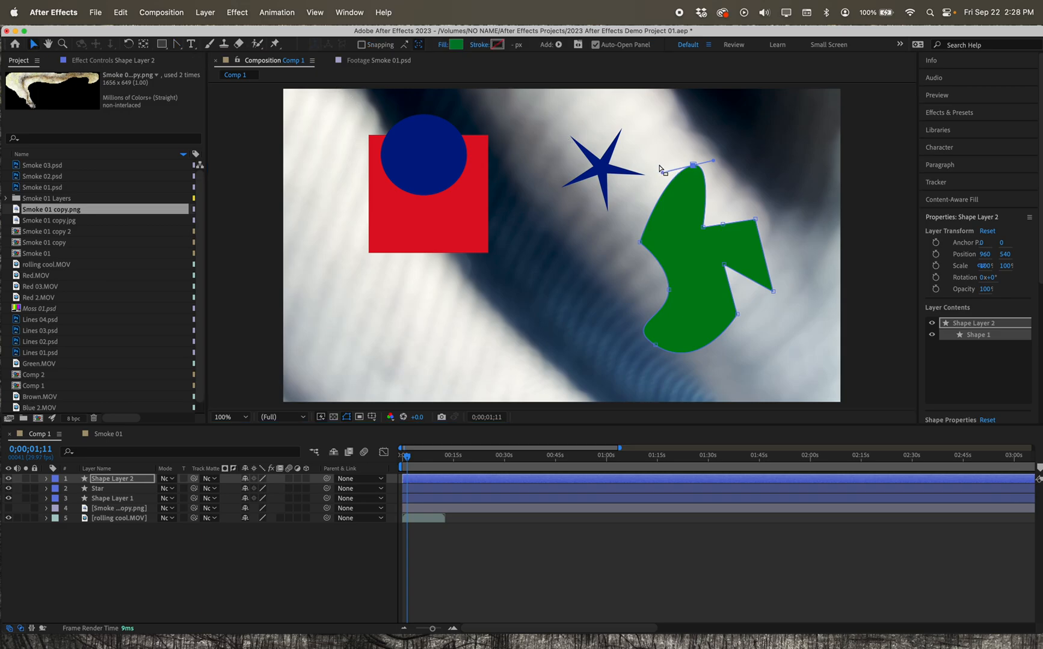
left_click_drag(663, 174, 749, 160)
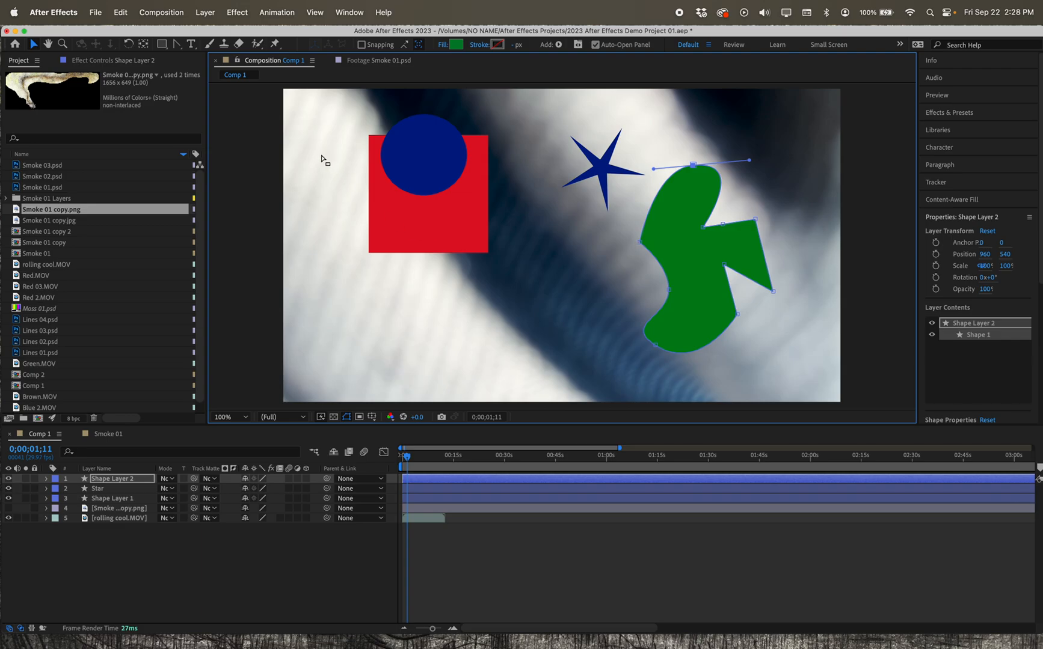
Step: Draw an open S-shaped Pen path with three vertices below the red rectangle, rising toward the star
left_click(176, 46)
left_click_drag(177, 48, 206, 45)
left_click(309, 365)
left_click_drag(408, 300, 470, 304)
left_click_drag(539, 268, 565, 202)
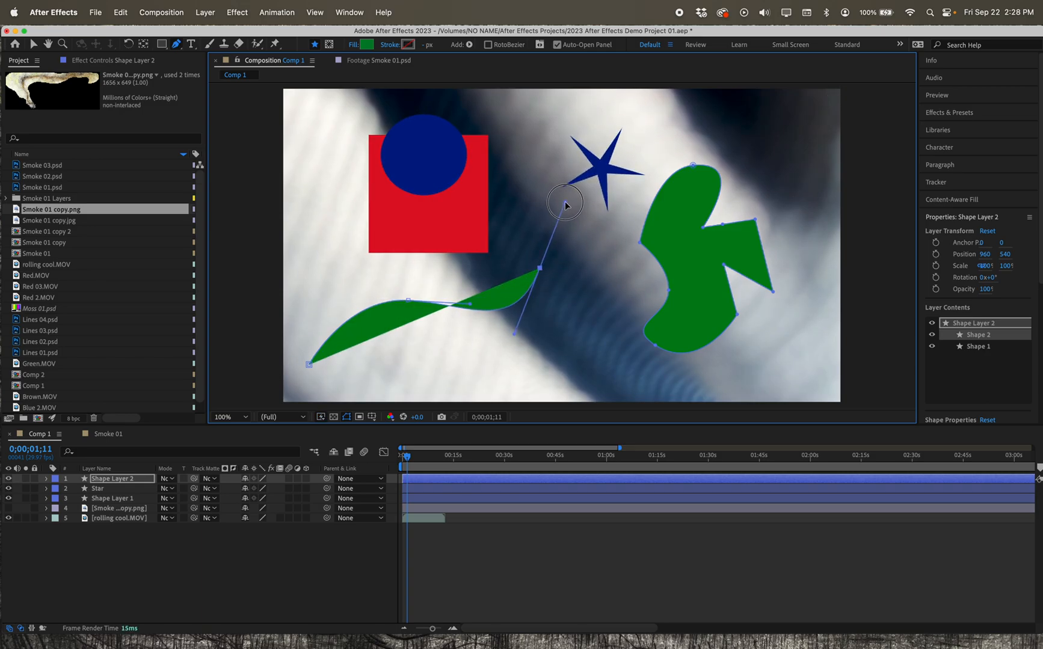
Step: Set the fill of the open curved path to None
left_click(368, 46)
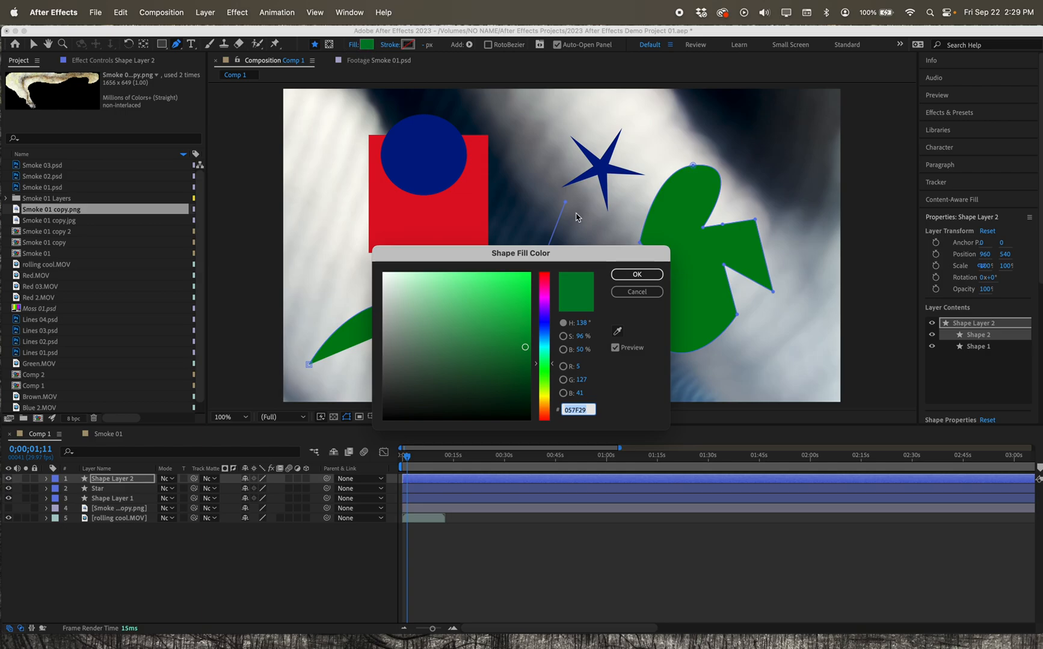
left_click(628, 292)
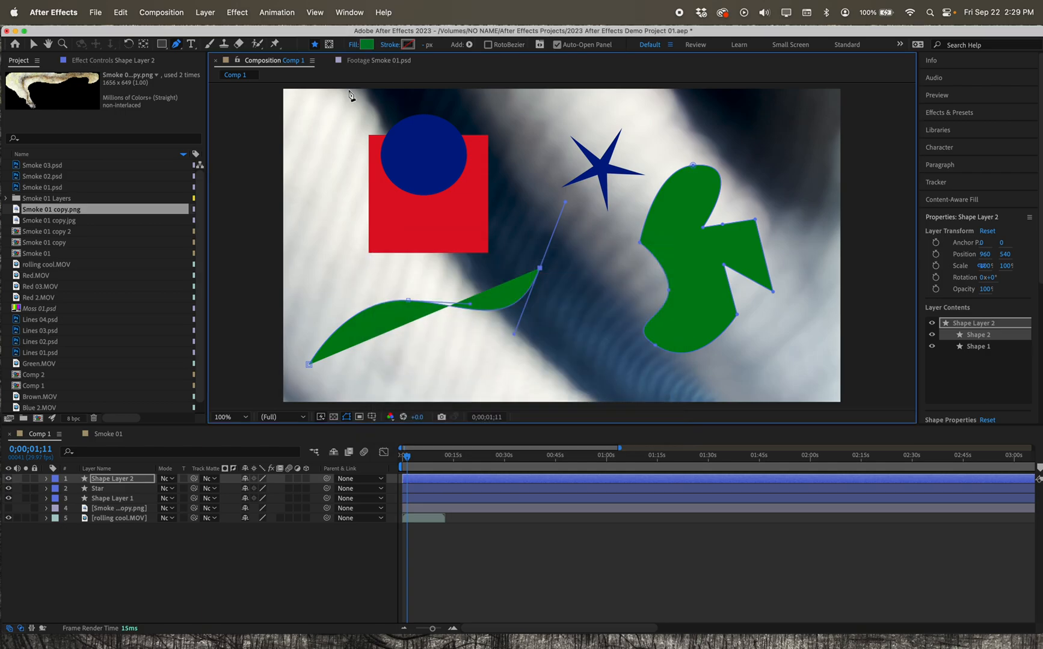
left_click(351, 47)
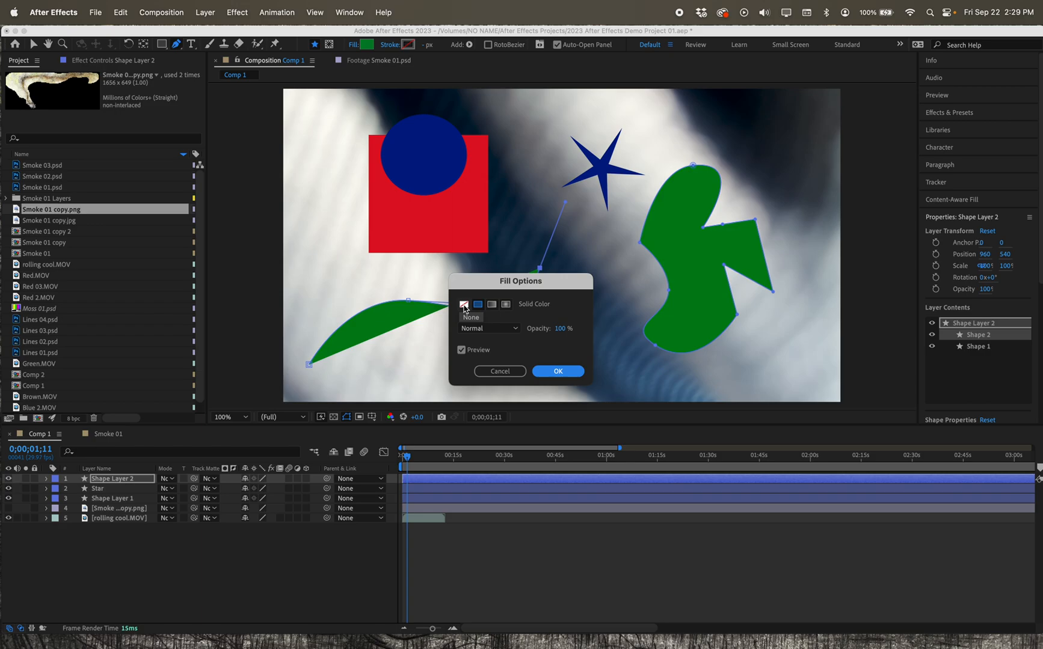
left_click(464, 305)
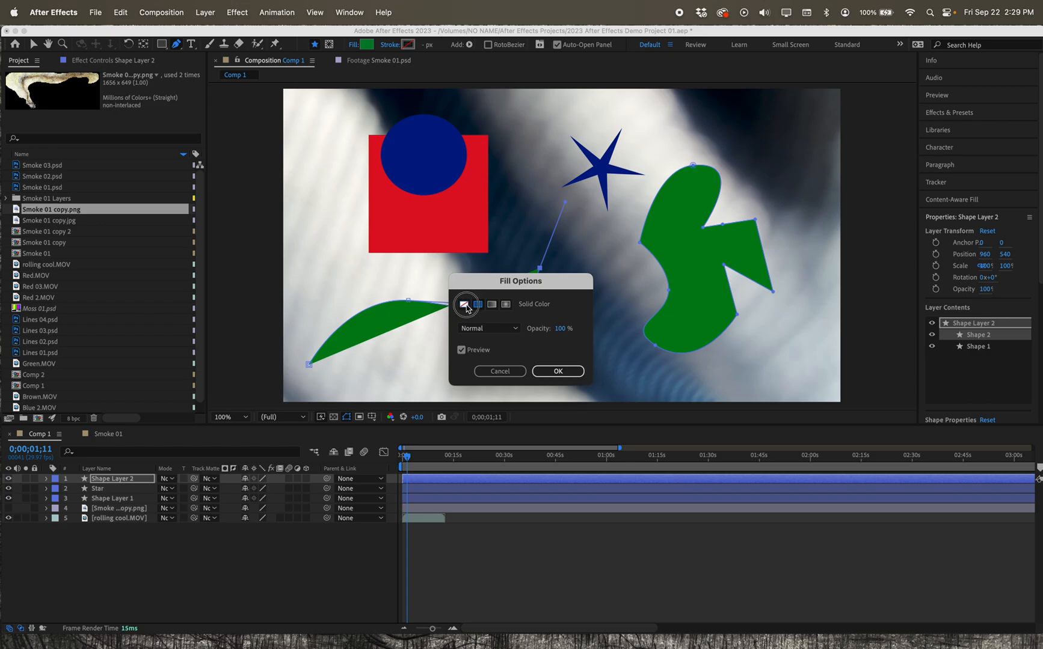
left_click(549, 373)
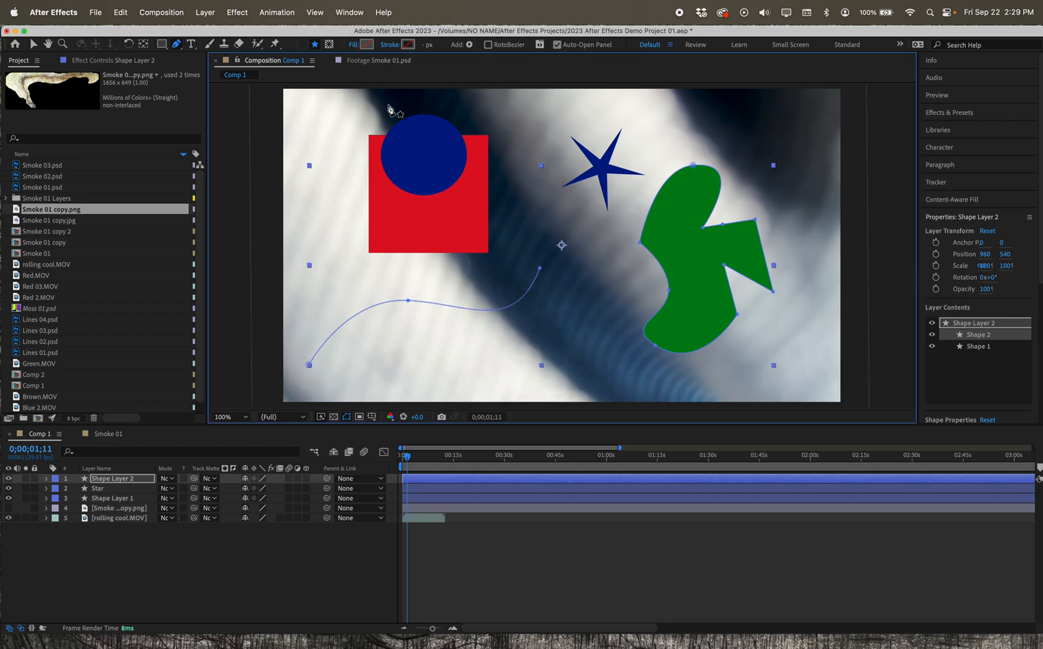
Step: Give the open curved path a solid red stroke (D12626) with a width of 32 px
left_click(393, 46)
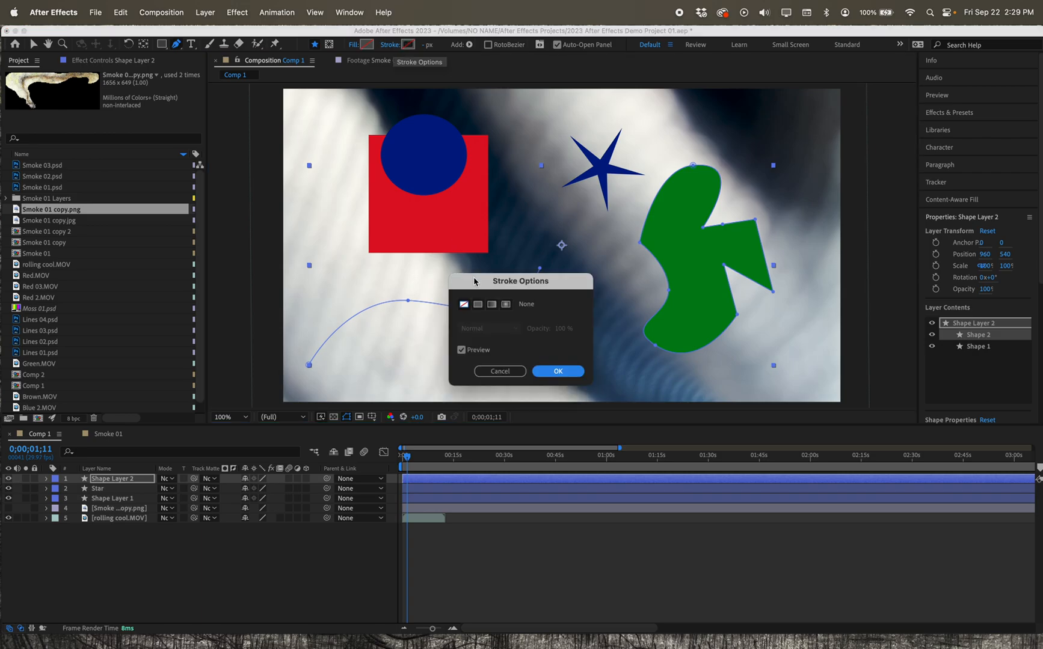
left_click(477, 305)
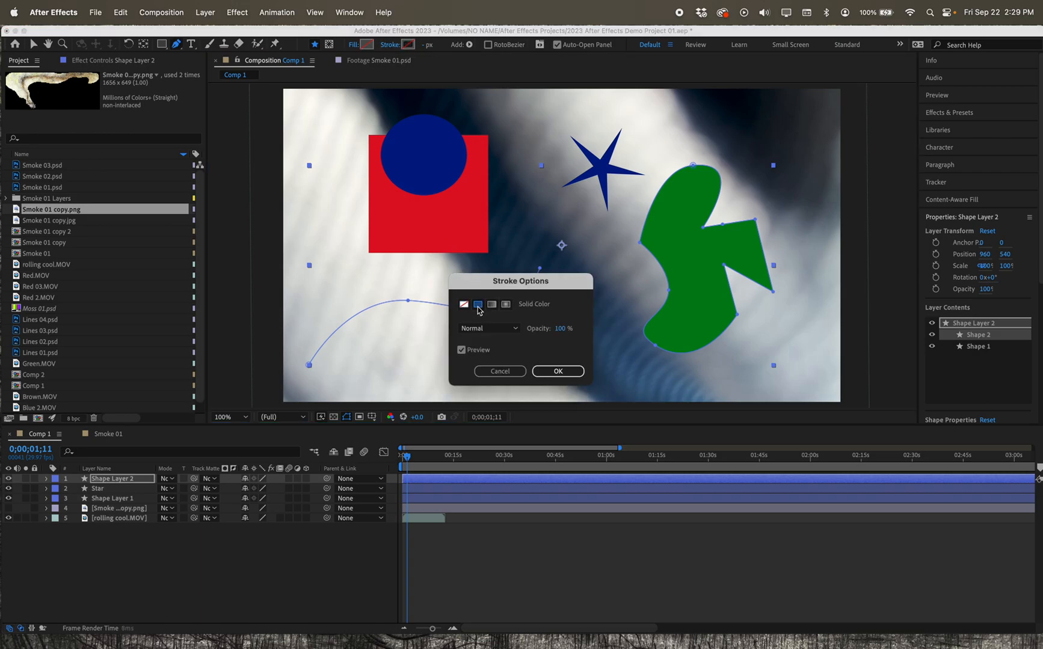
left_click(542, 371)
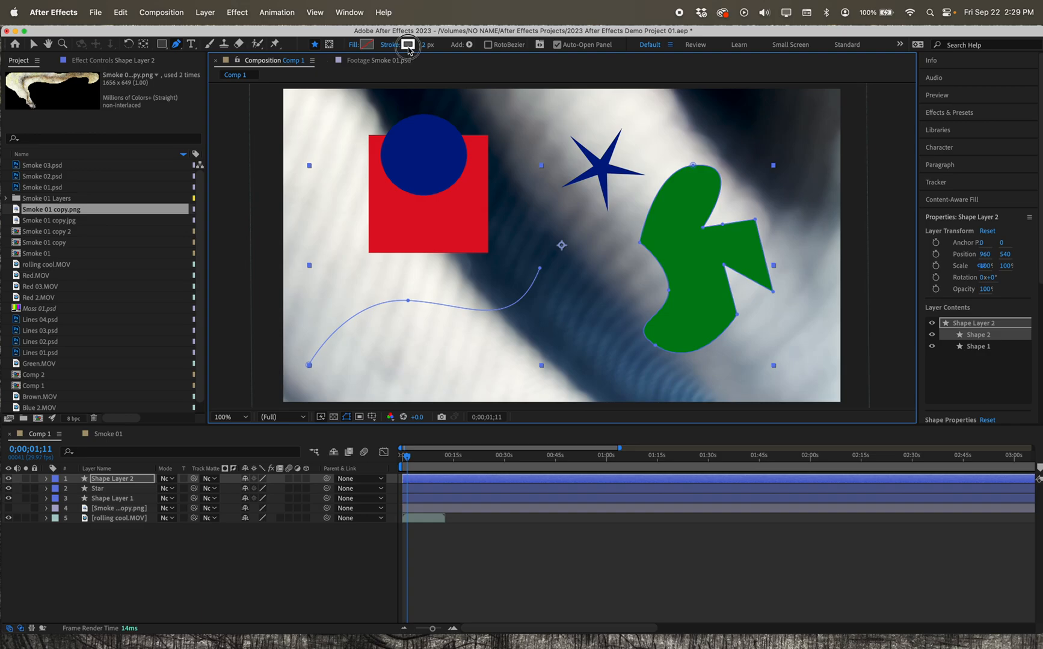
left_click(407, 44)
left_click_drag(475, 307, 503, 298)
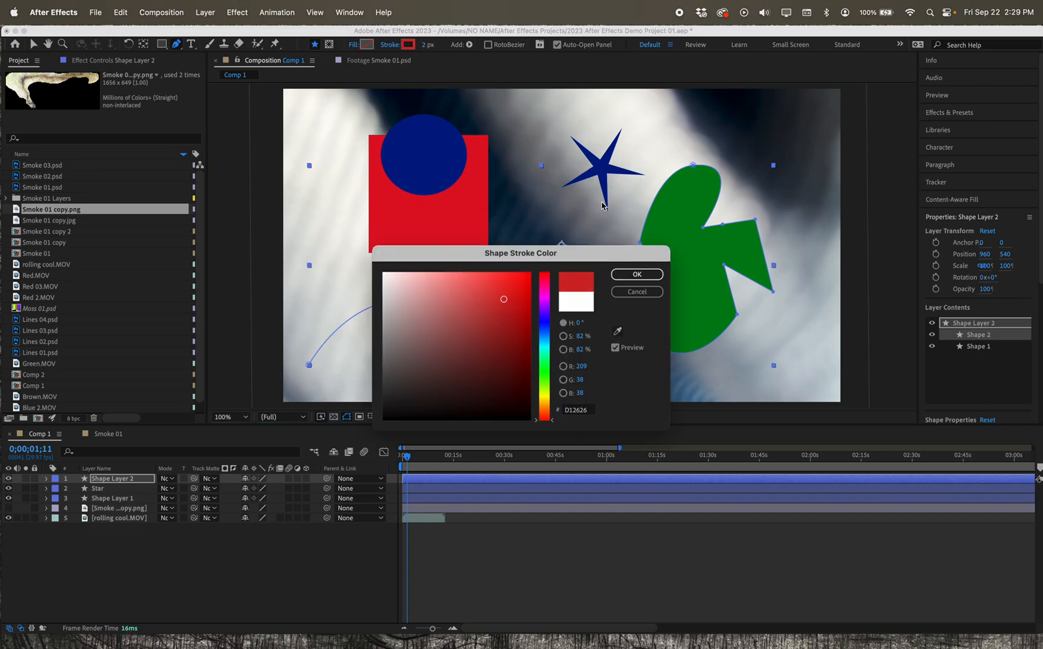
left_click(637, 274)
left_click_drag(428, 45, 442, 47)
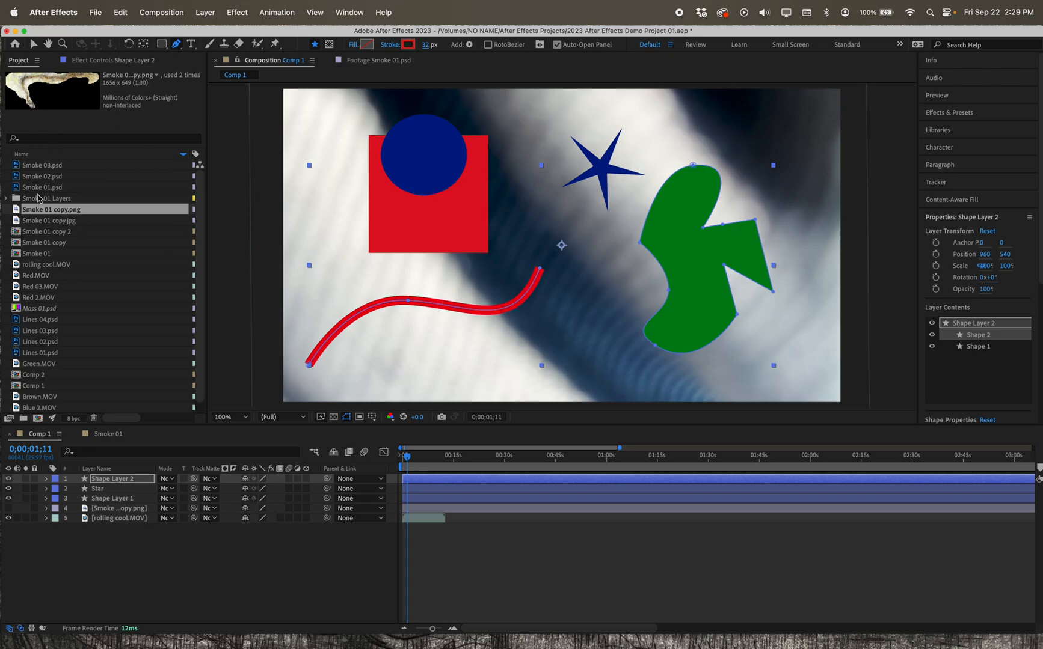
Step: Select Shape Layer 2 and expand its contents in the timeline to examine what Shape 2 contains
left_click(33, 43)
left_click(574, 135)
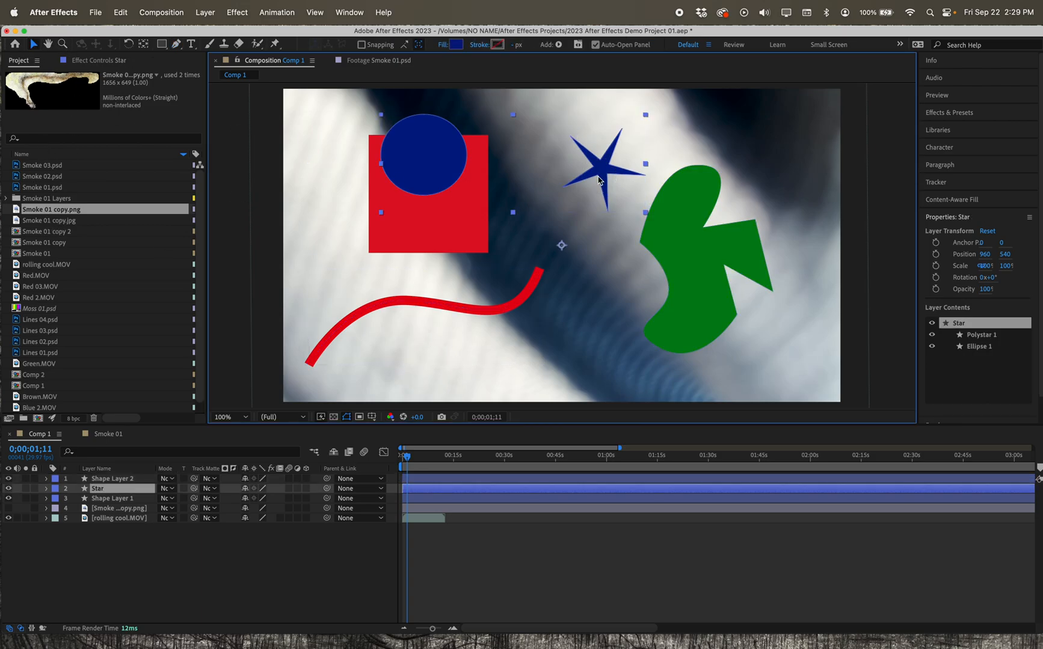
left_click(111, 479)
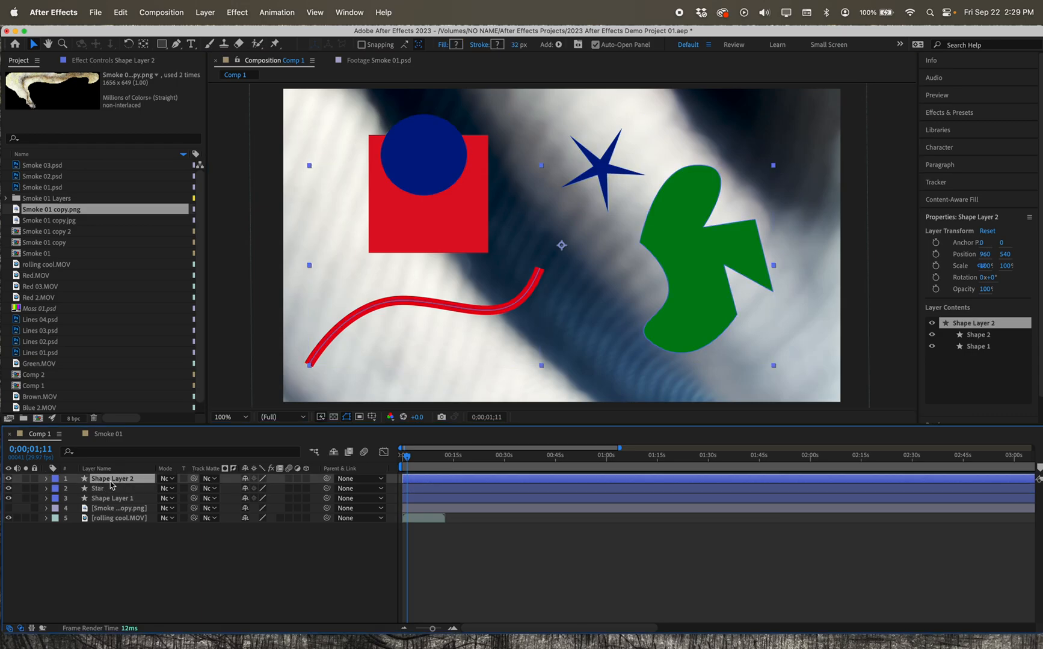
left_click(46, 479)
left_click(58, 489)
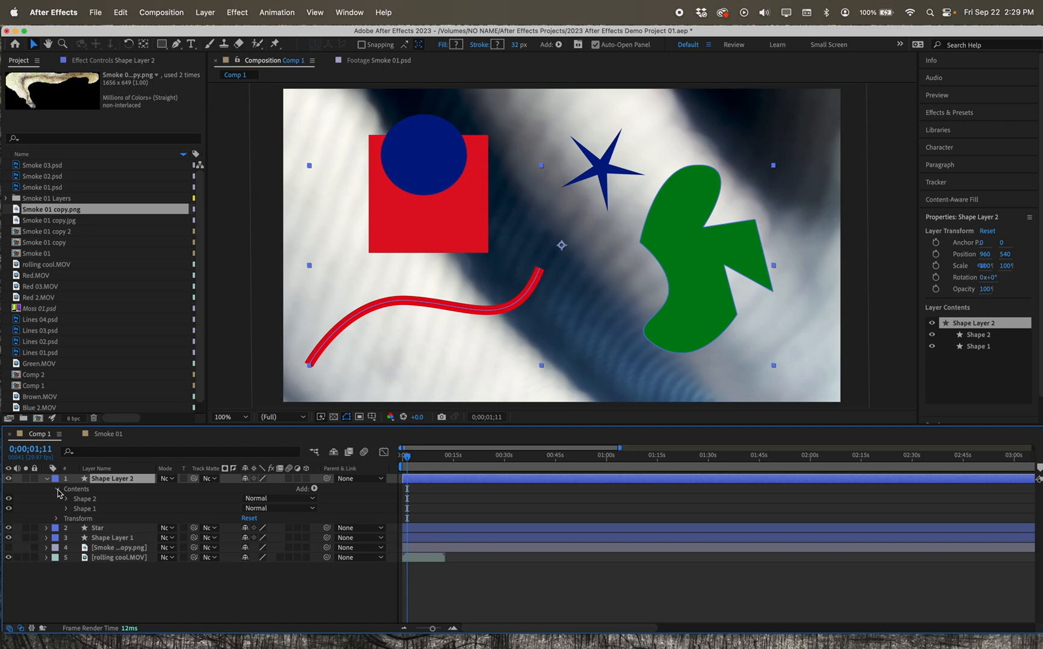
left_click(66, 499)
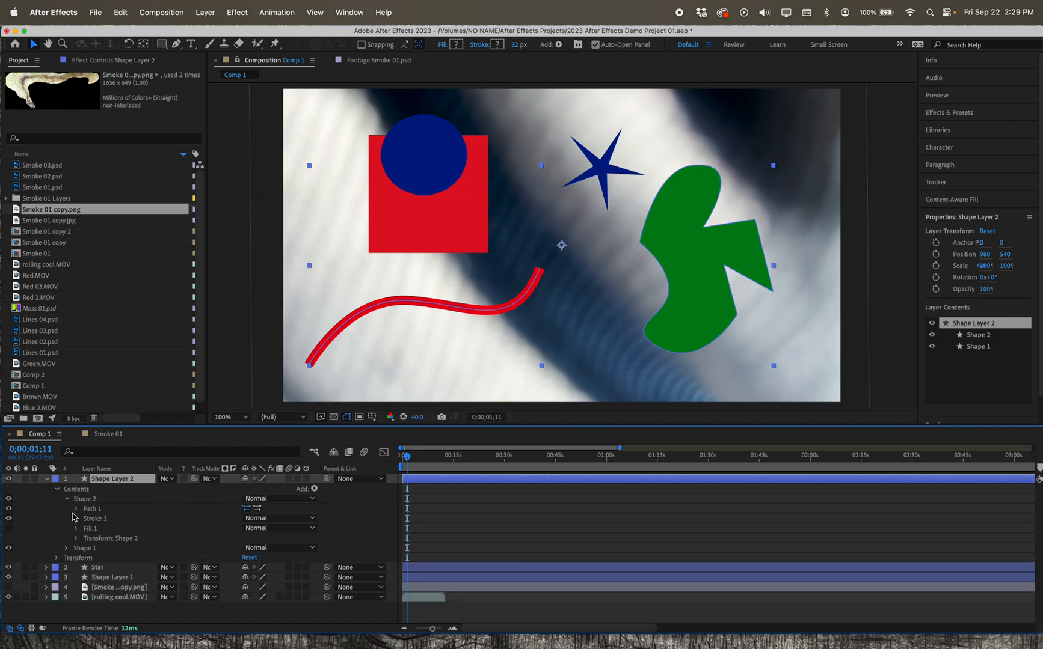
left_click(66, 500)
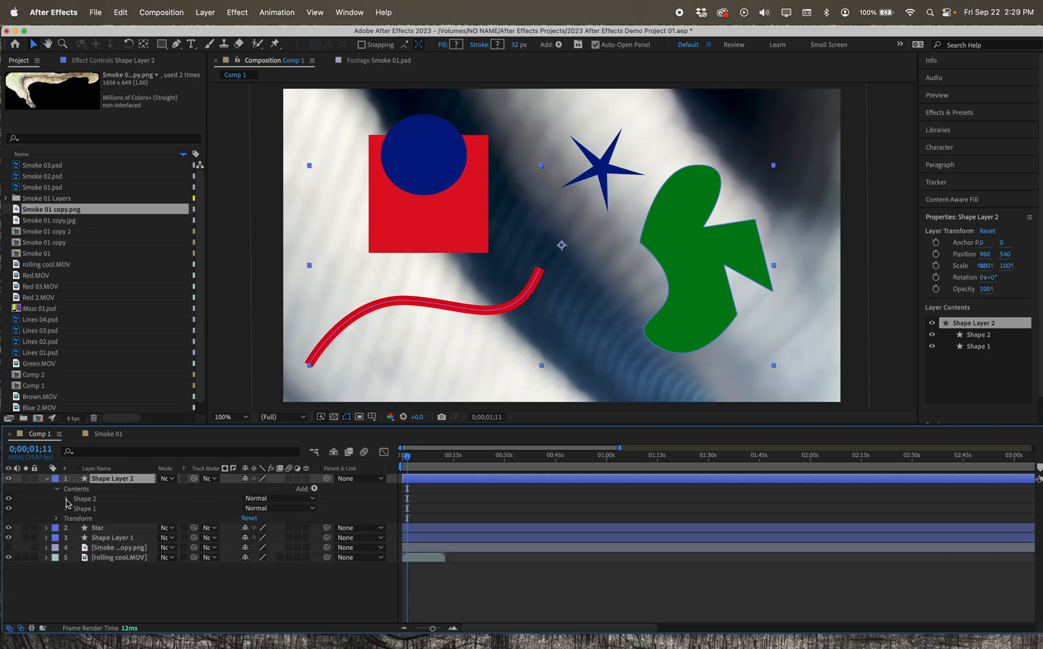
Step: Toggle the visibility of Shape 2 off and back on to identify it, and select that shape alone
left_click(8, 498)
left_click(9, 499)
left_click(87, 499)
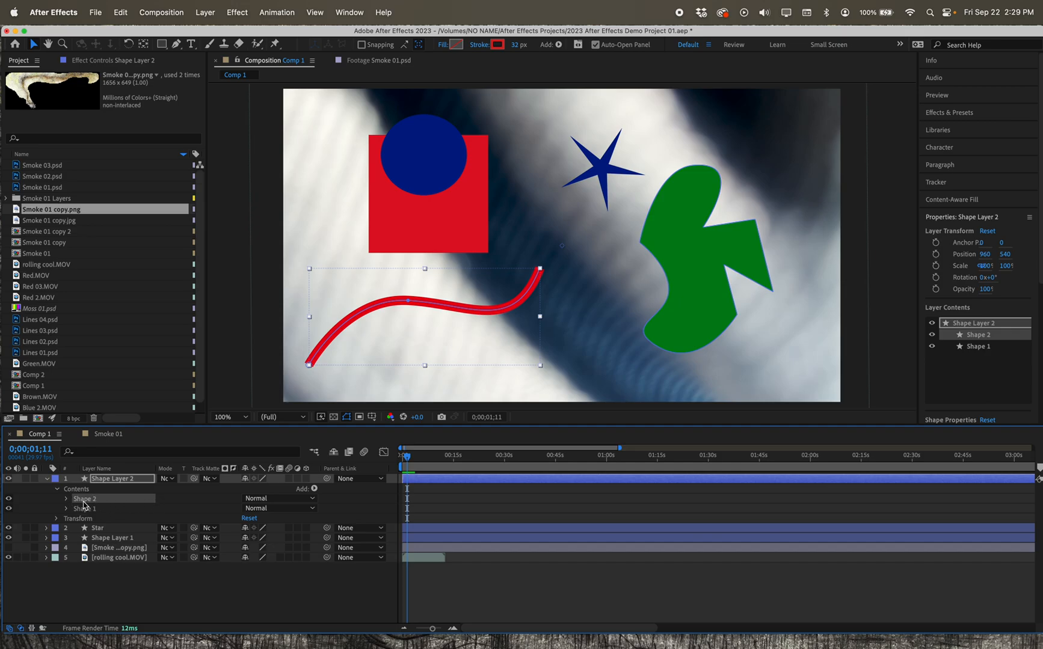
Step: With no layer selected, draw an open winding five-vertex Pen path from left of the star across the green shape, creating a new shape layer
left_click(143, 594)
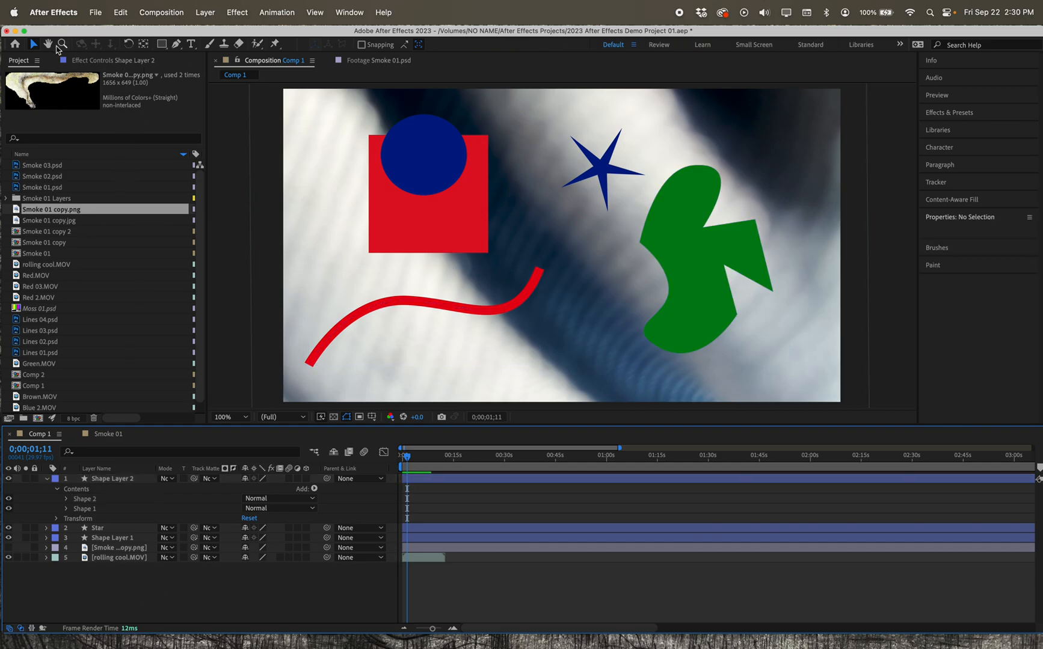
left_click(176, 43)
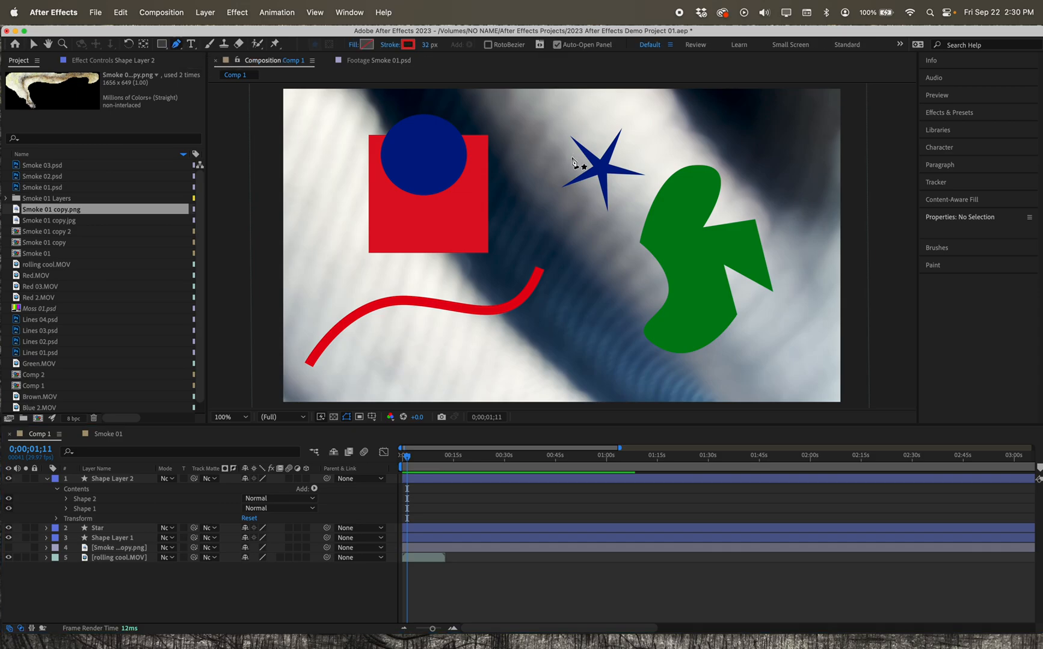
left_click(538, 153)
left_click_drag(538, 153, 536, 180)
left_click_drag(576, 250, 678, 225)
left_click_drag(722, 185, 779, 231)
left_click_drag(685, 347, 775, 370)
left_click_drag(805, 288, 797, 209)
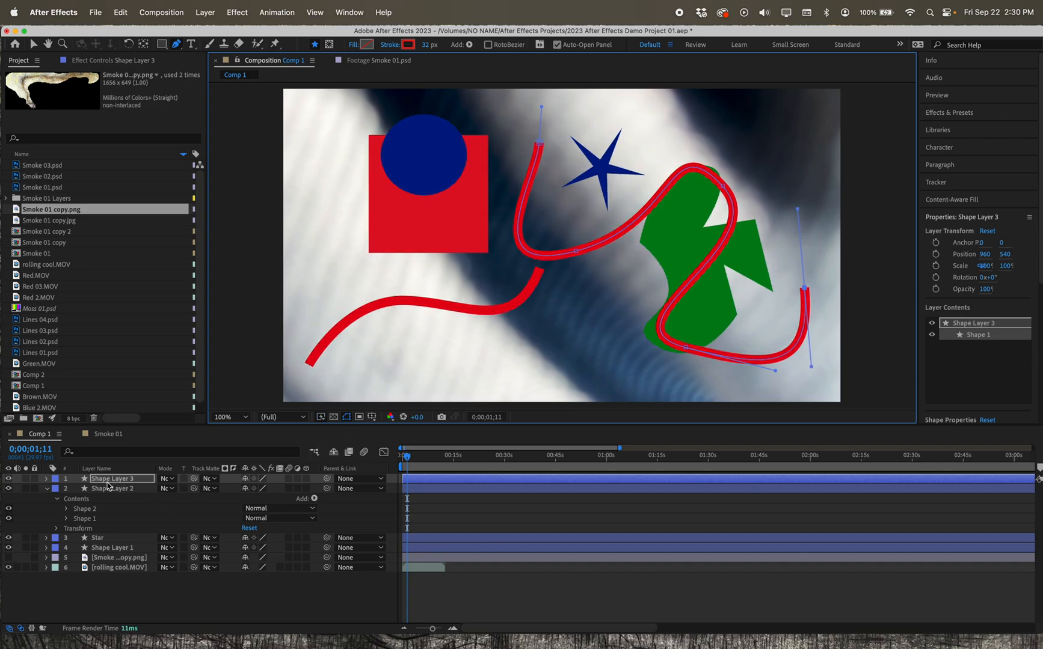